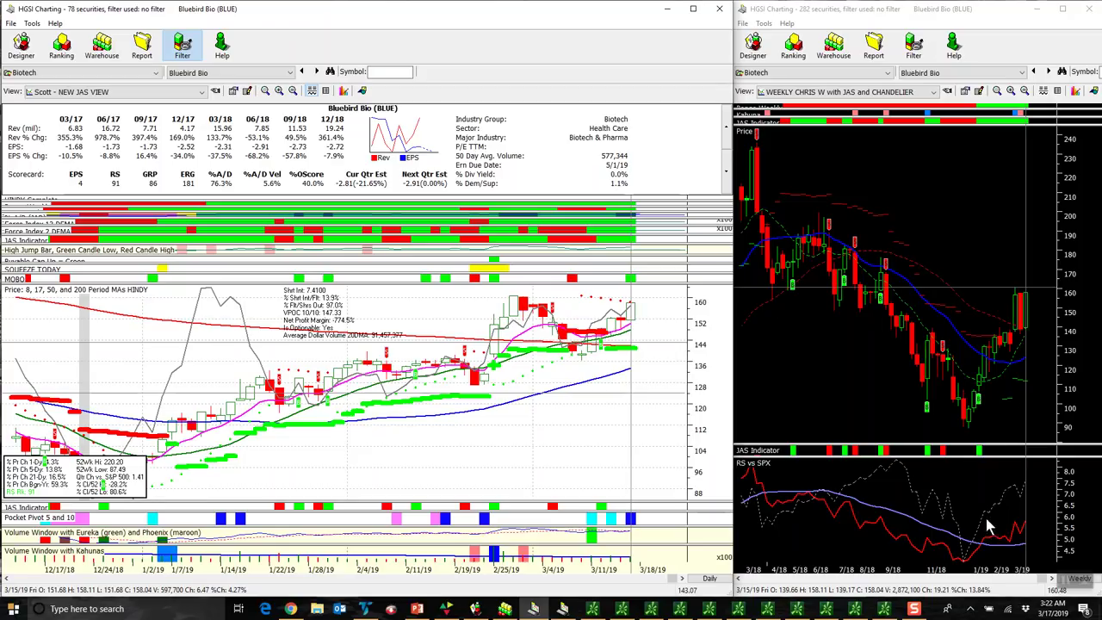
Step: Advance the charts to the next Biotech security, Immunomedics Inc, and look up the symbol LABU
left_click(983, 551)
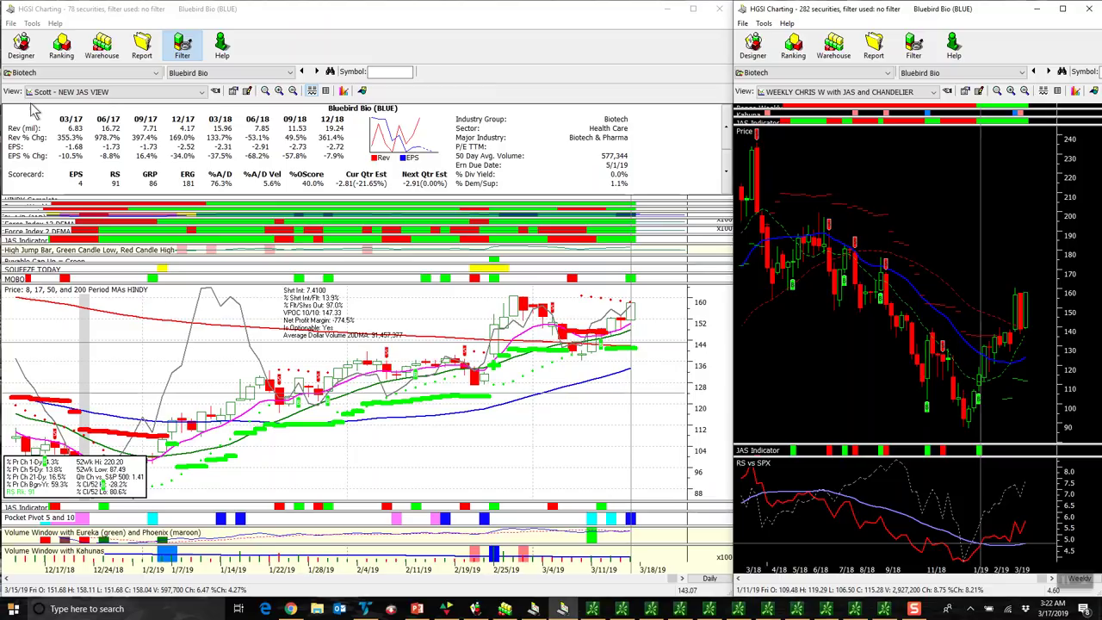
left_click(316, 71)
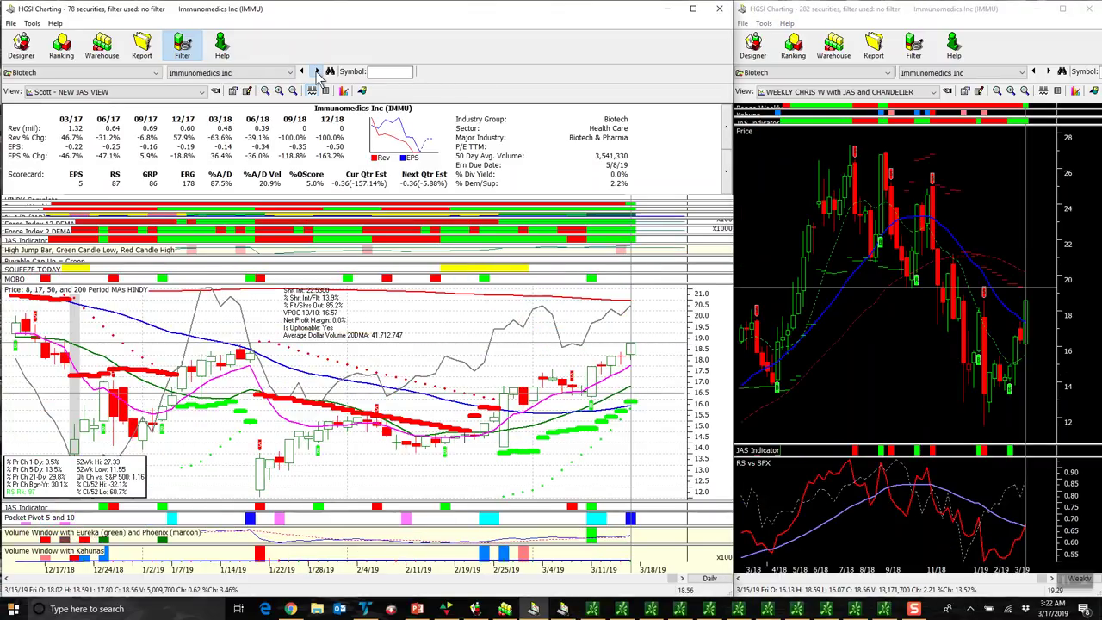
left_click(388, 73)
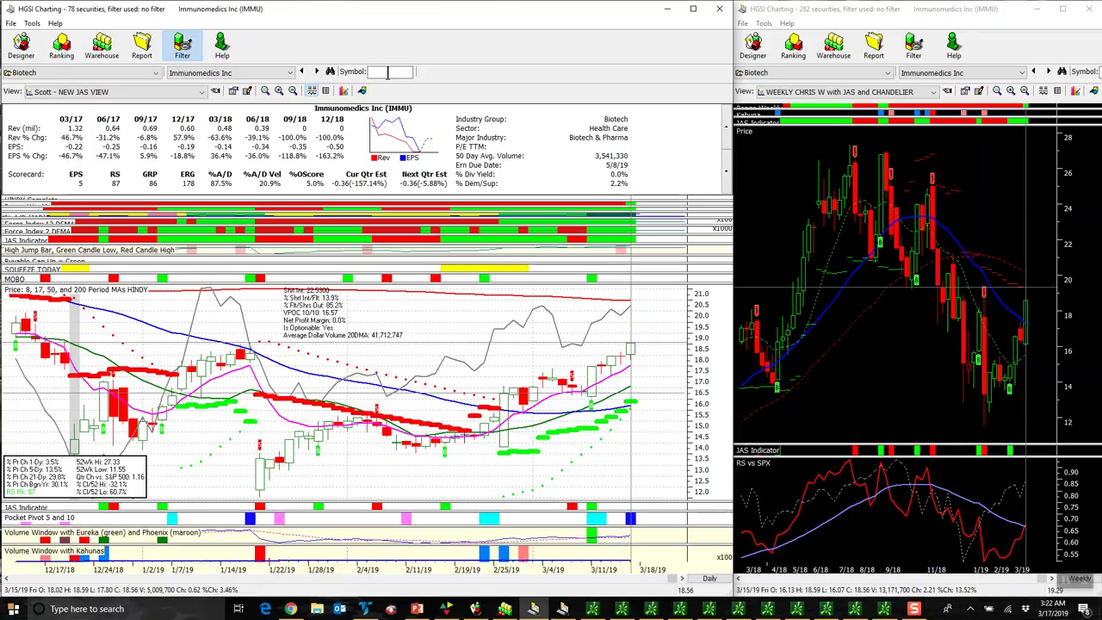
type("labu")
key("Return")
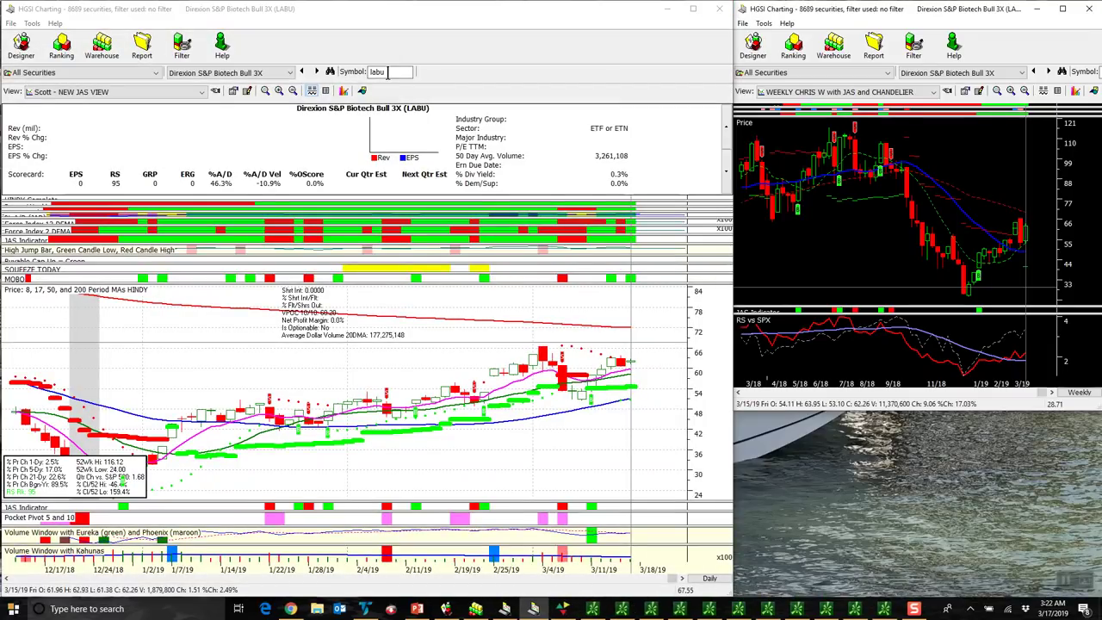
Step: Chart the inverse biotech ETF with the symbol LABD
double_click(388, 73)
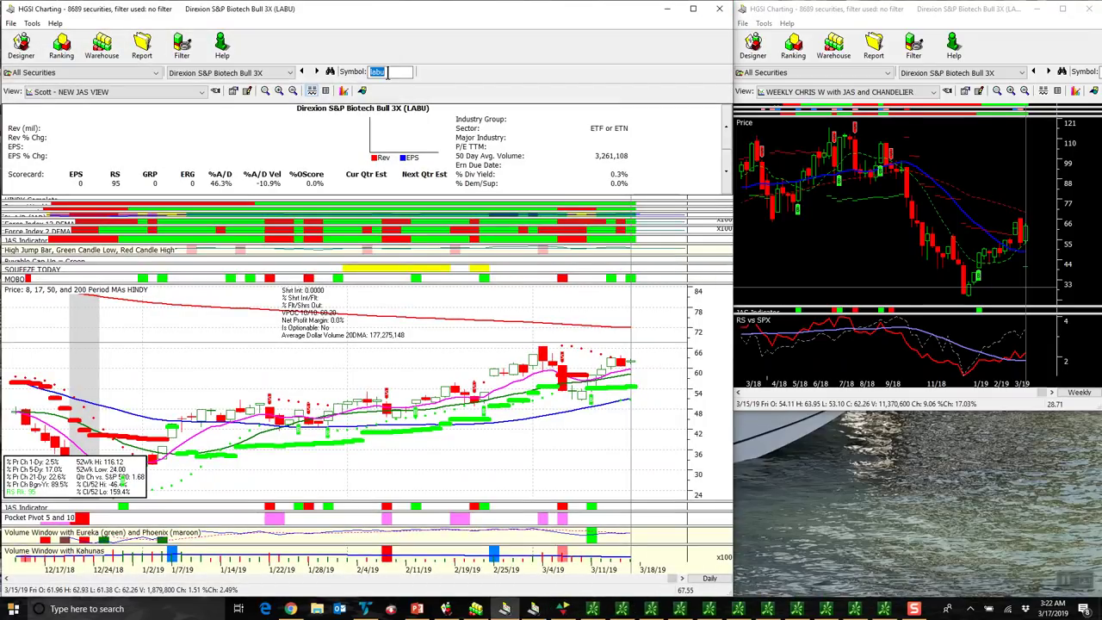
type("labd")
key("Return")
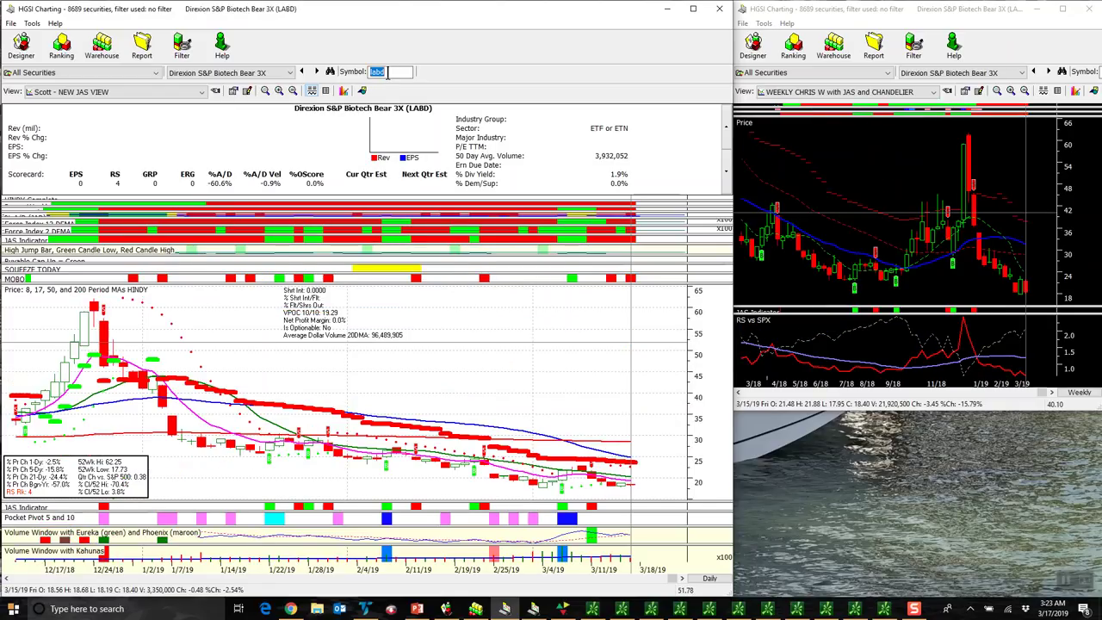
Step: Return the charts to LABU and close both the daily and weekly charting windows
type("l")
key("Return")
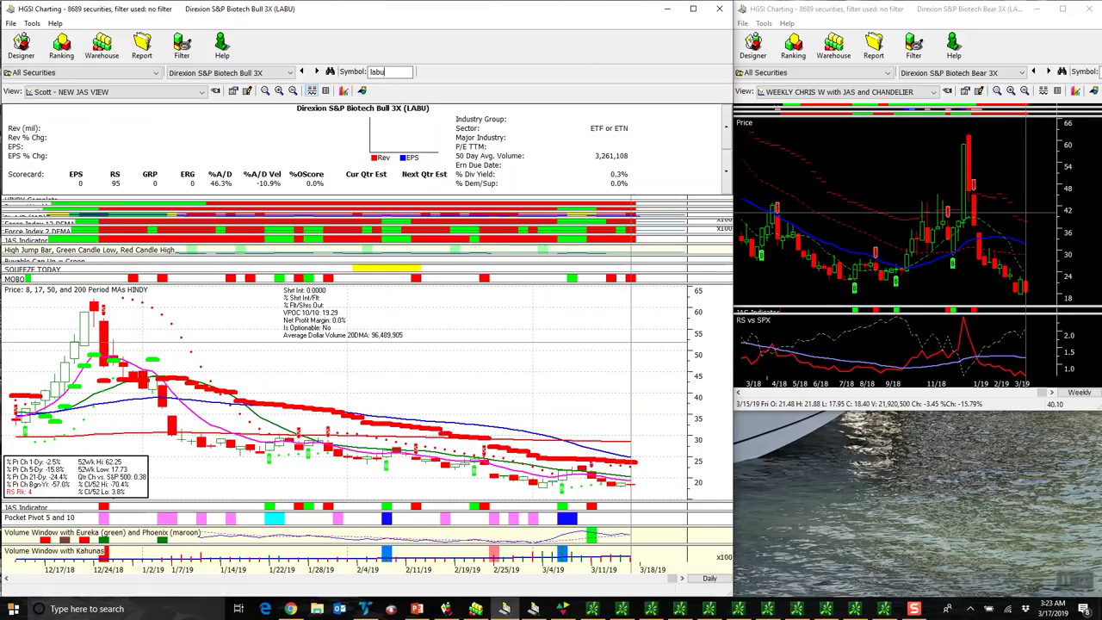
left_click(720, 11)
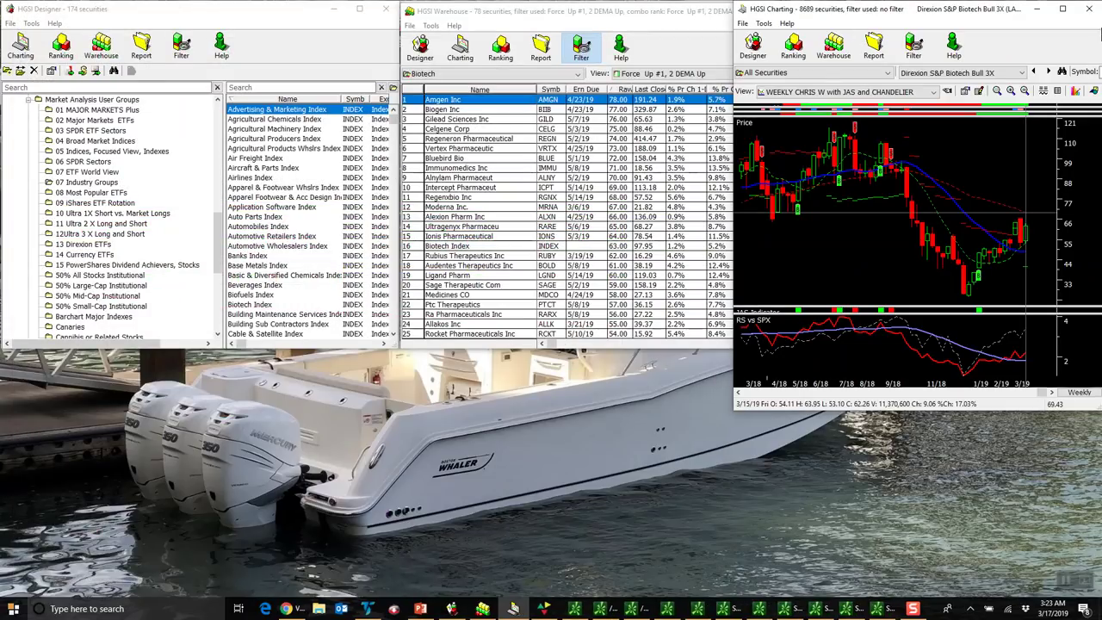
left_click(1089, 8)
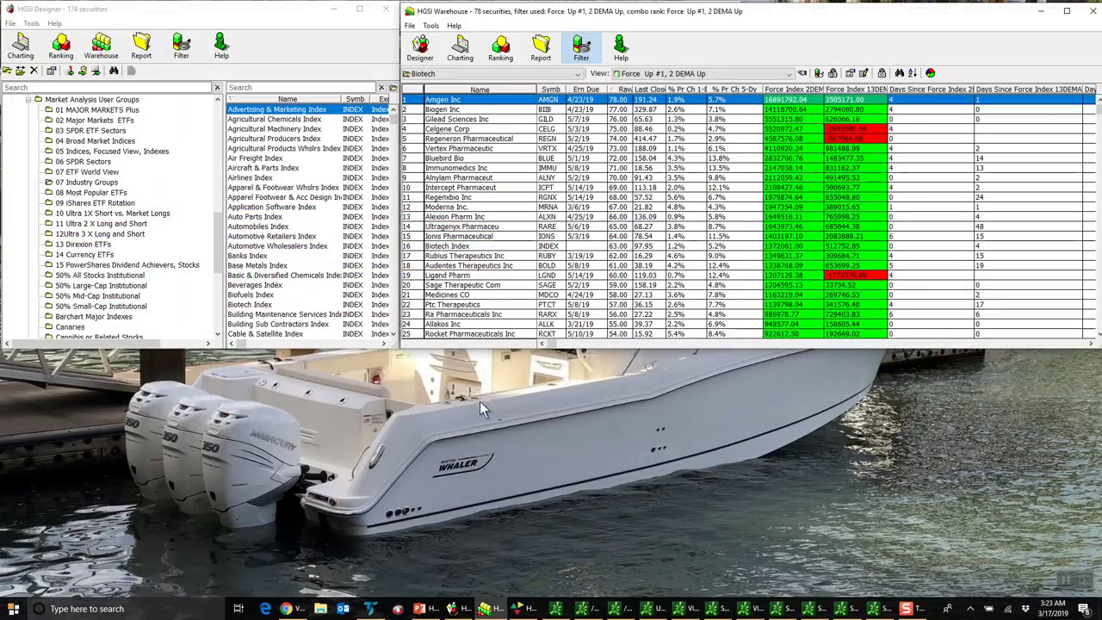
Step: In File Explorer, look through the text lists in Dropbox's HGS Buys 3.17.2019 folder inside ! AAA Transfer 3.17.2019, and close the window
left_click(321, 608)
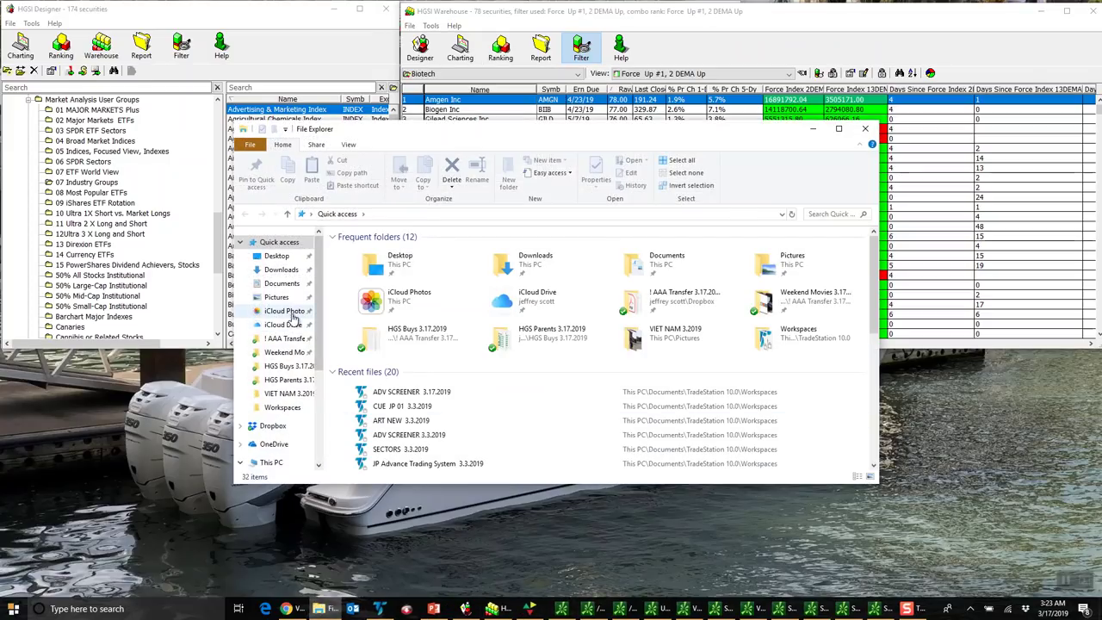
scroll(273, 396, "down", 2)
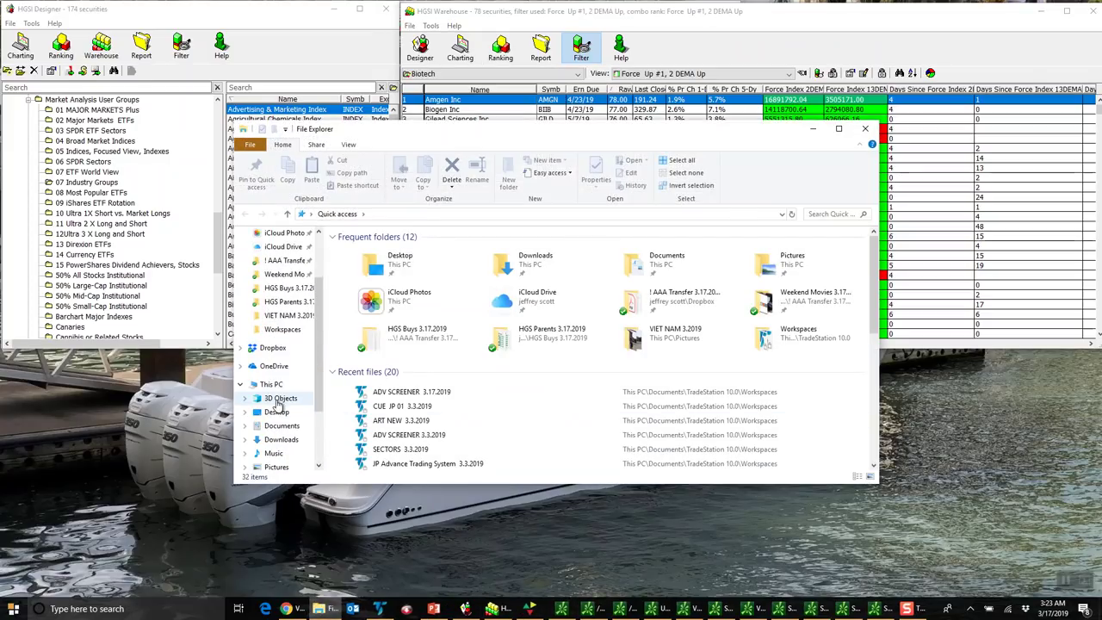
left_click(272, 348)
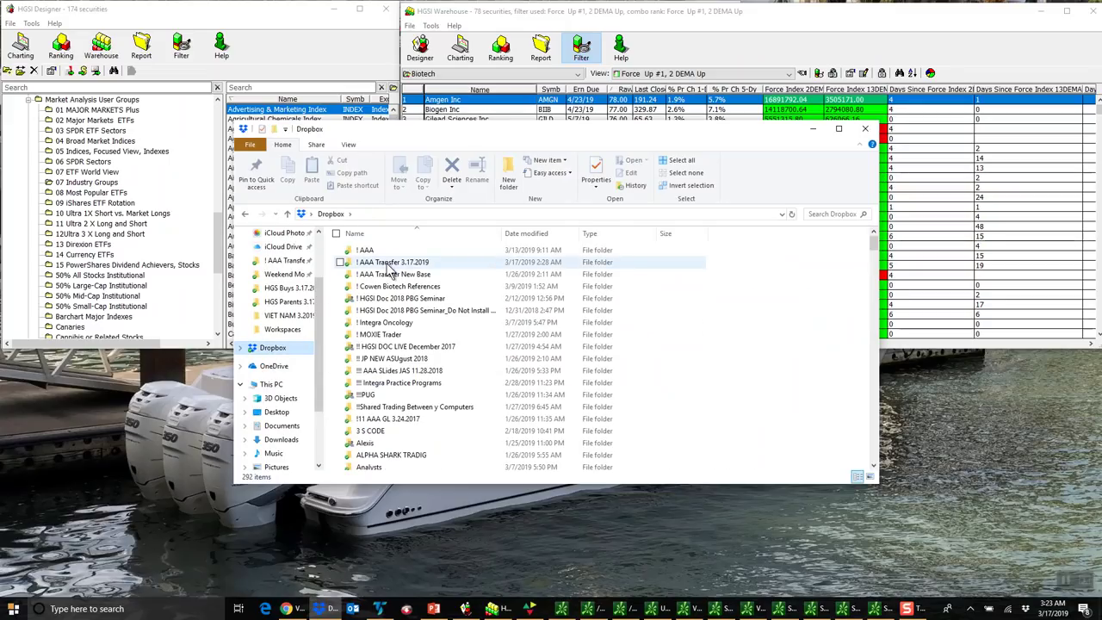
double_click(383, 263)
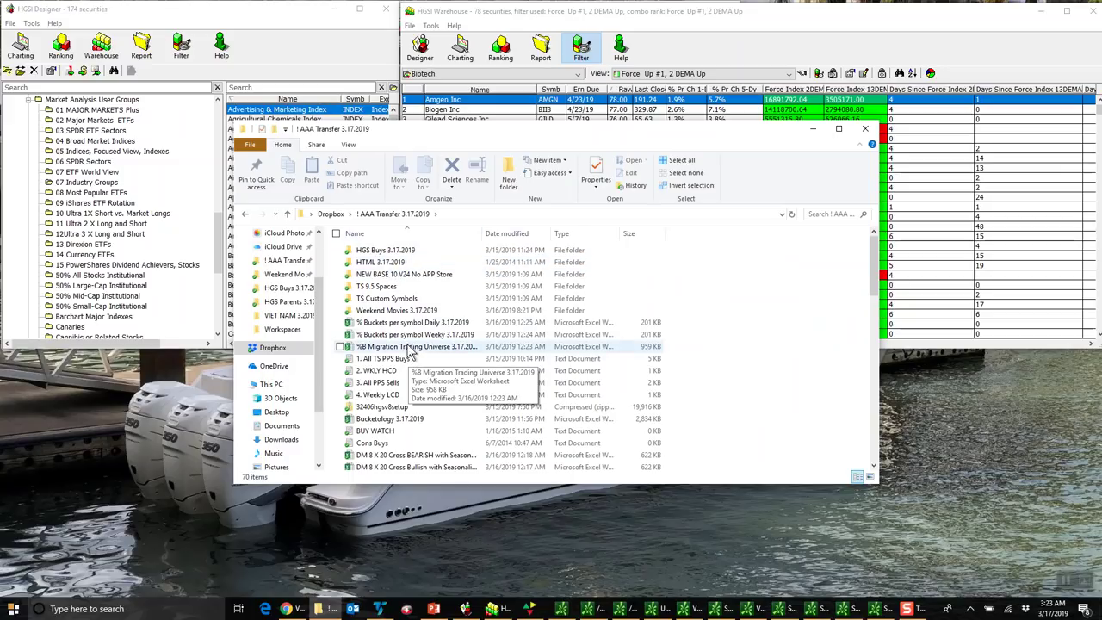
double_click(397, 251)
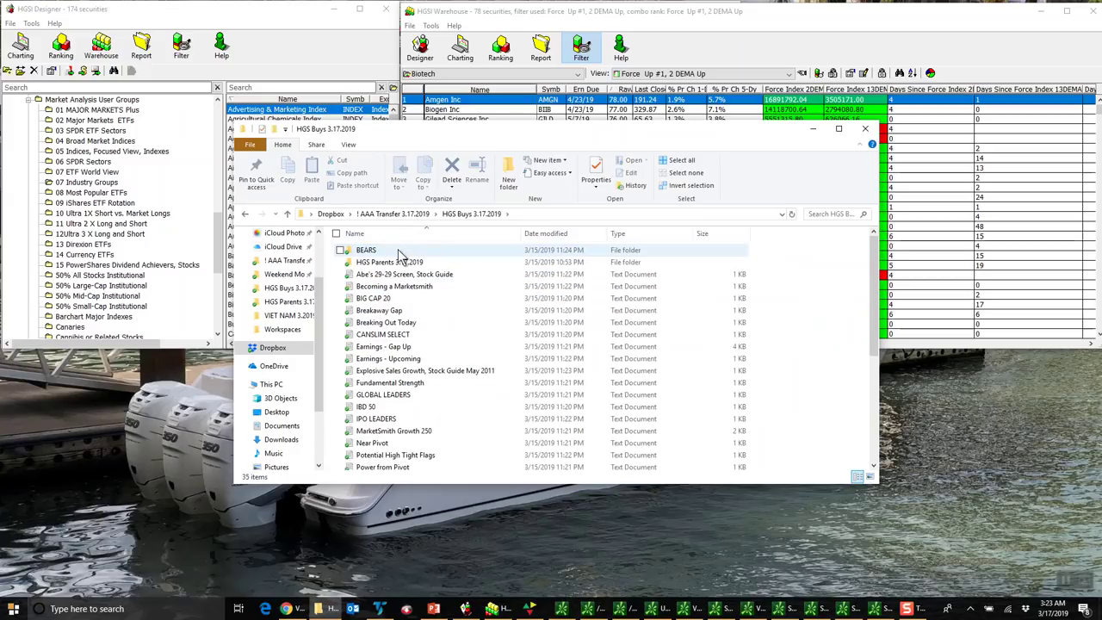
scroll(412, 274, "down", 2)
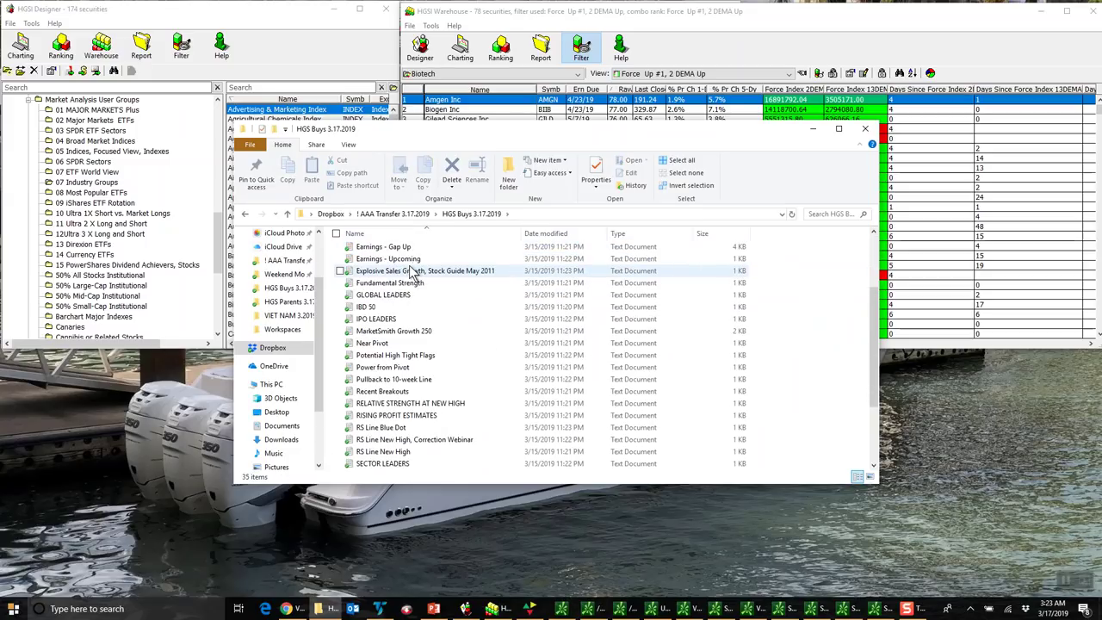
scroll(437, 303, "down", 3)
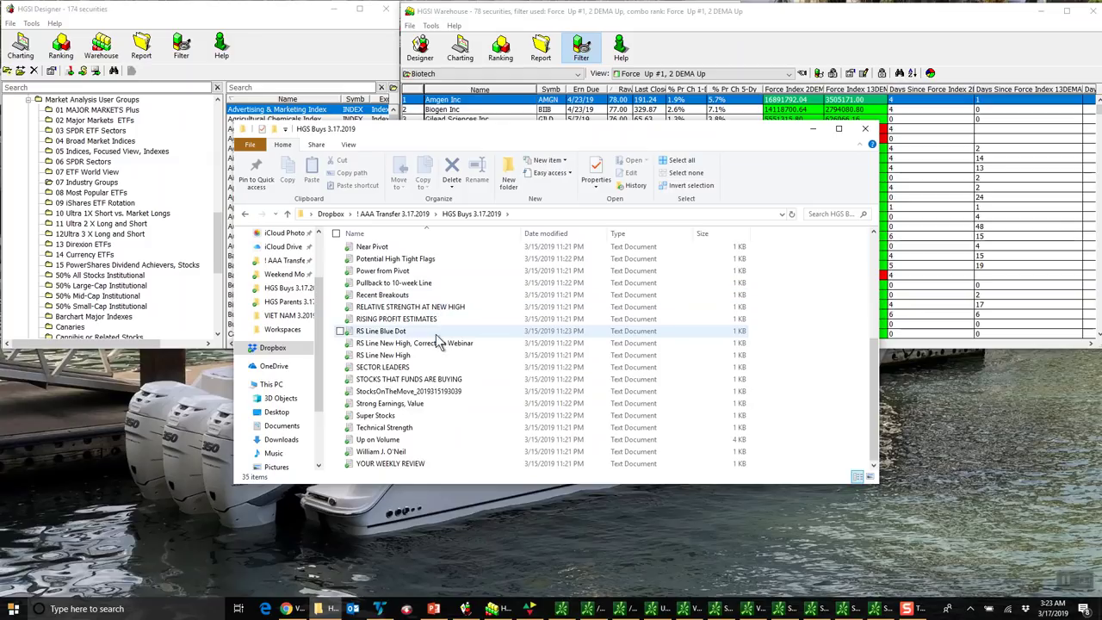
left_click(864, 129)
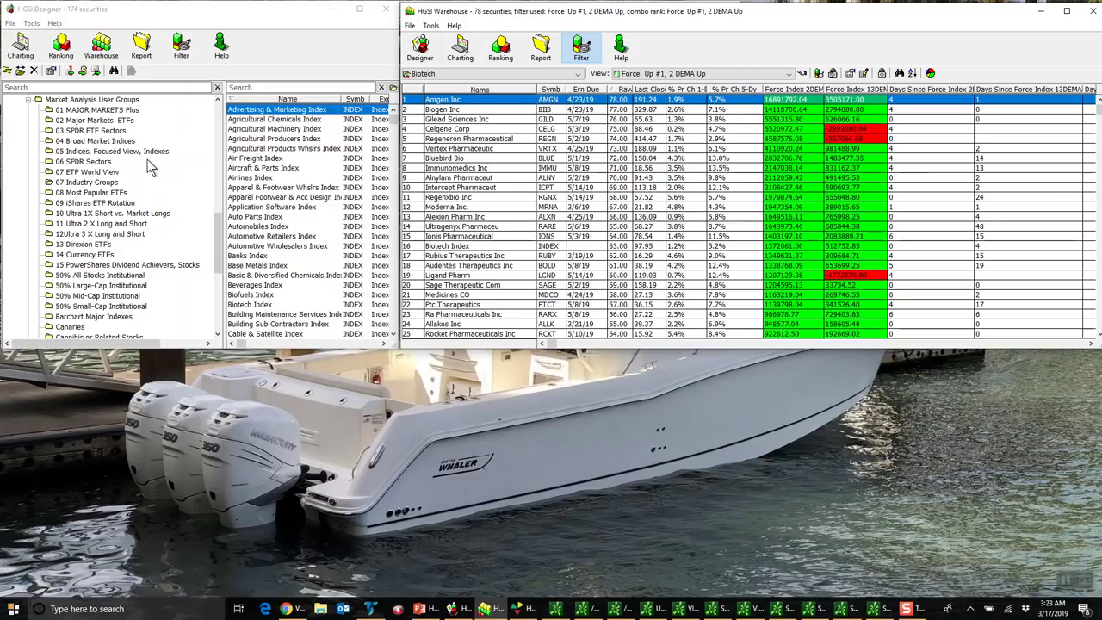
Step: Collapse Market Analysis User Groups in the Designer and set the Warehouse view to Scorecard Combo No Filter All Stocks
left_click(86, 181)
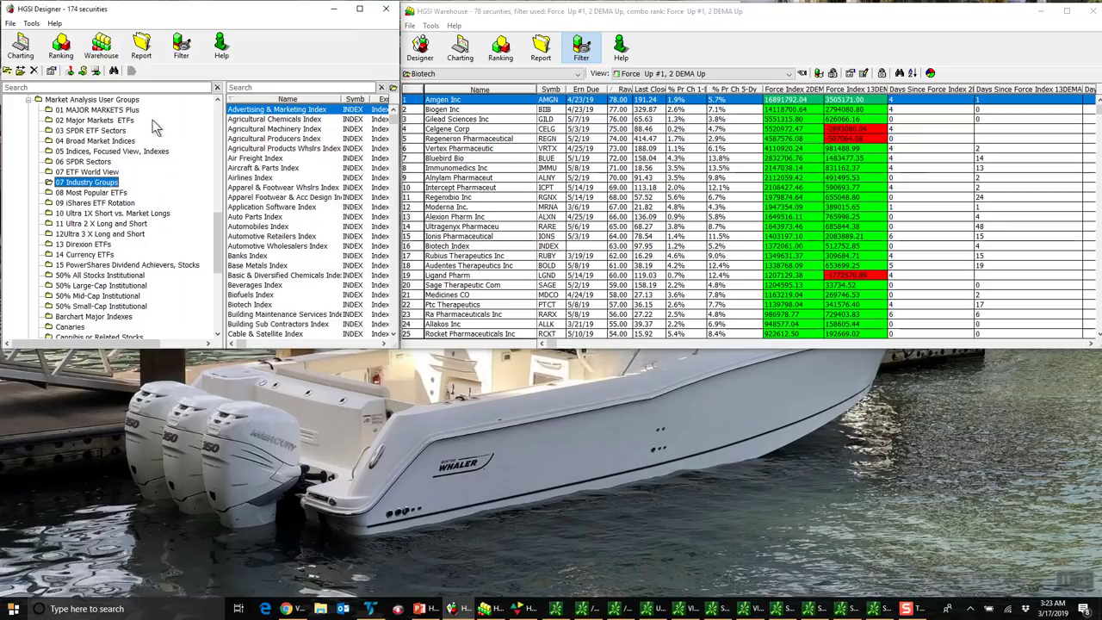
left_click(38, 100)
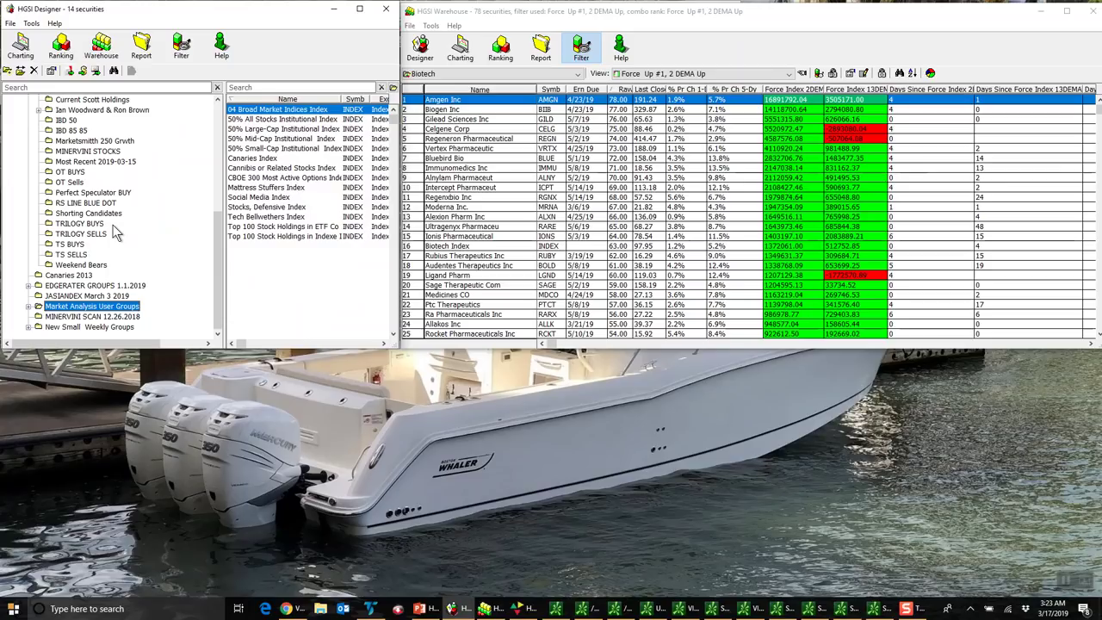
left_click(680, 75)
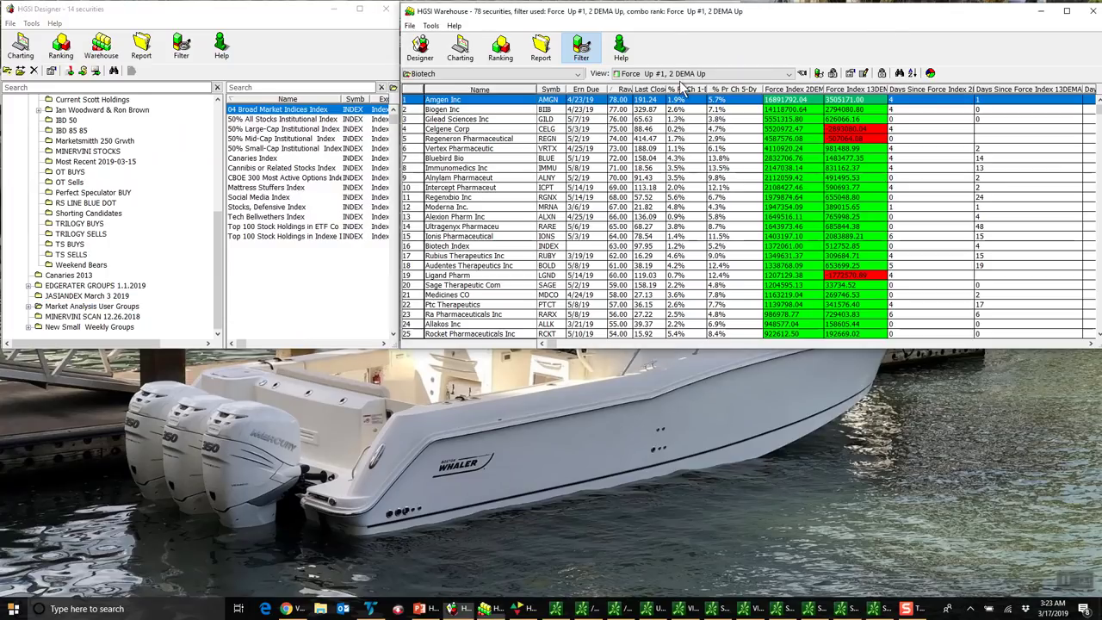
left_click(699, 243)
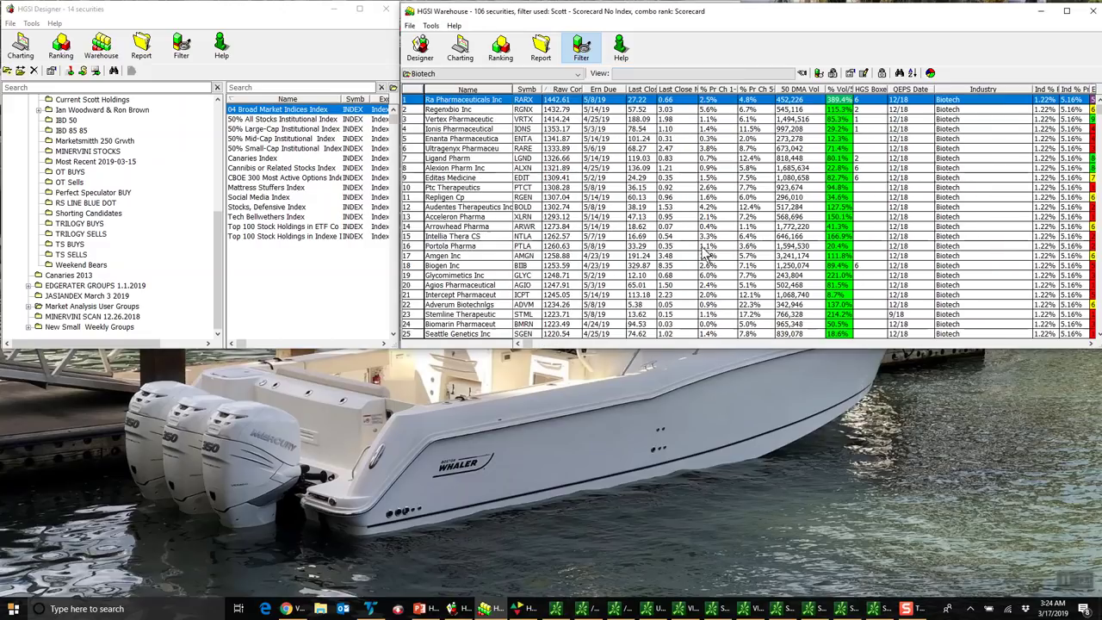
Step: Expand Consolidated Buys, load the CONS Buys $5 and 250K group into the Warehouse and show its top-ranked stocks
scroll(62, 226, "up", 5)
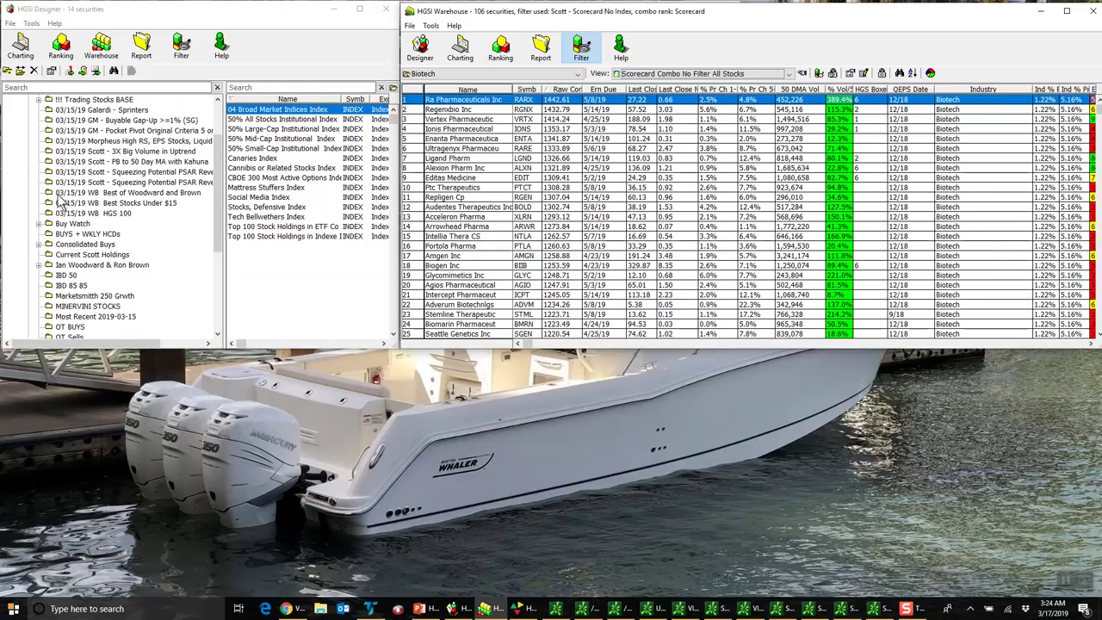
left_click(39, 244)
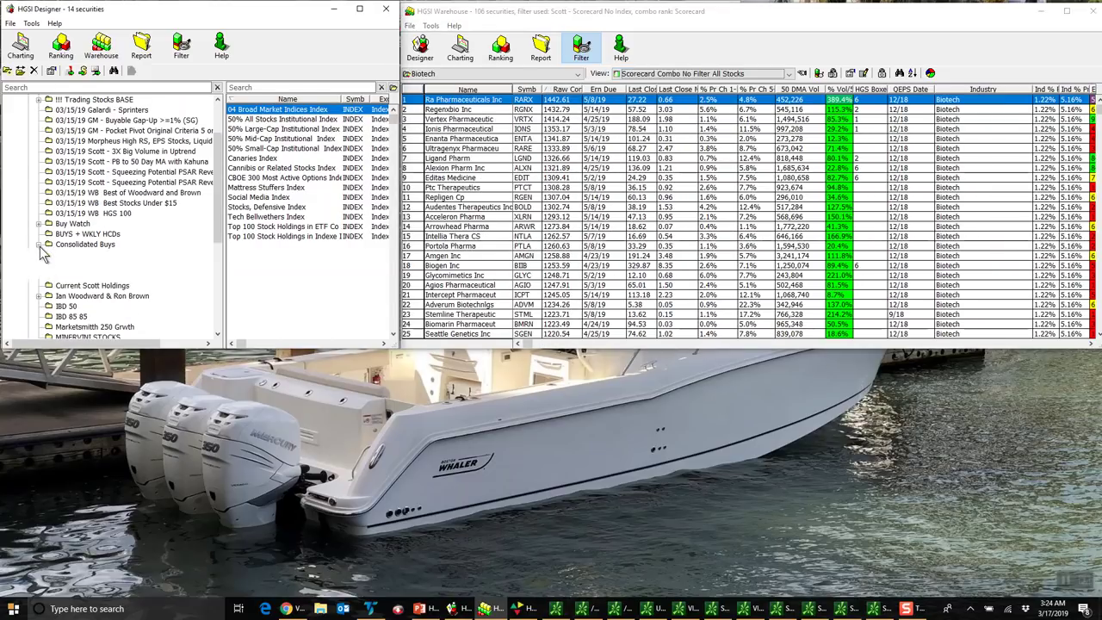
left_click(99, 255)
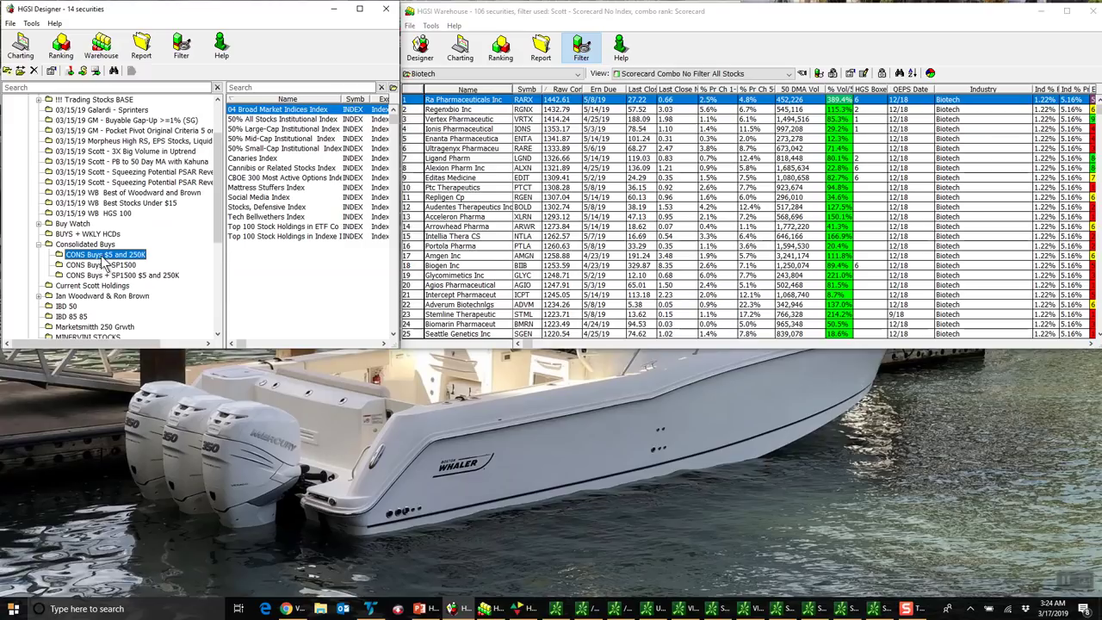
left_click(103, 50)
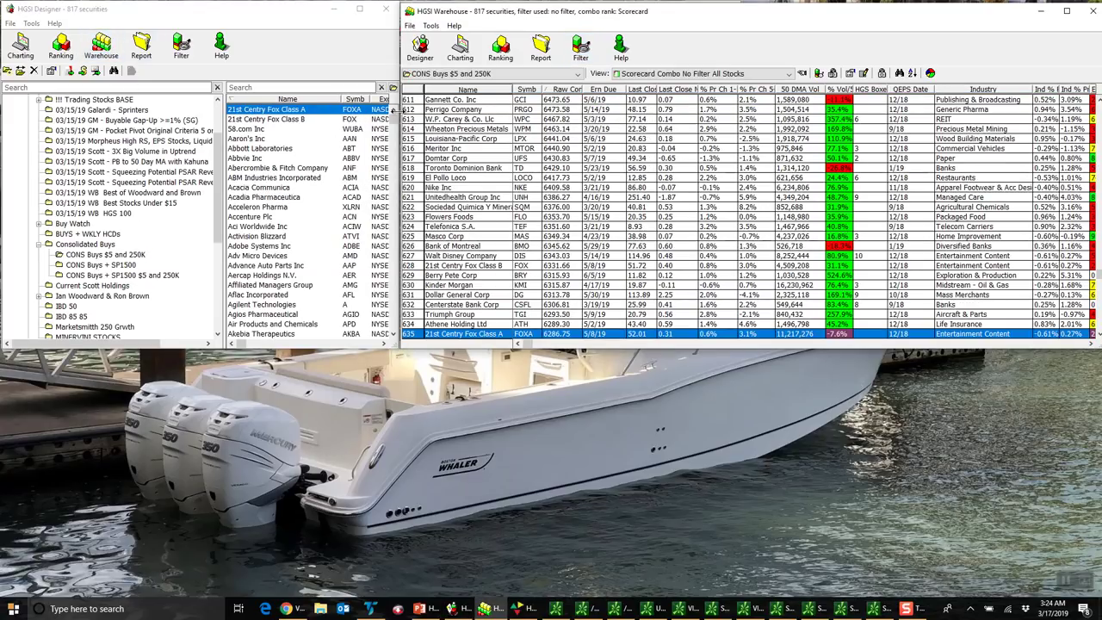
left_click(424, 90)
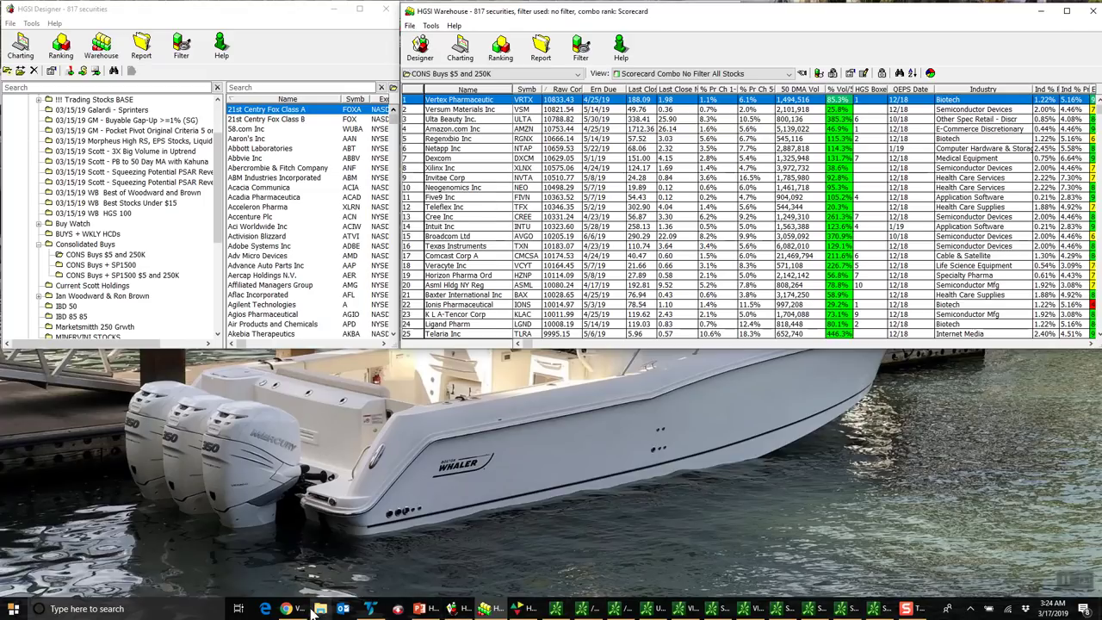
Step: Switch to TradeStation, view the JP Advance Trading System workspace and open the Market Scanner dual time frame workspace
left_click(377, 609)
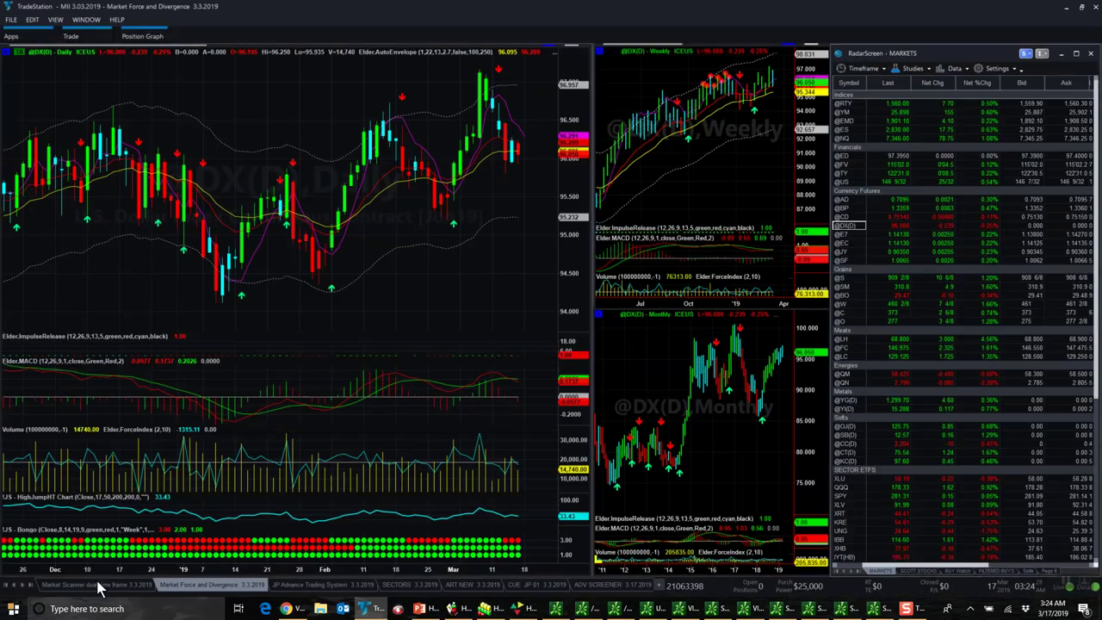
left_click(322, 584)
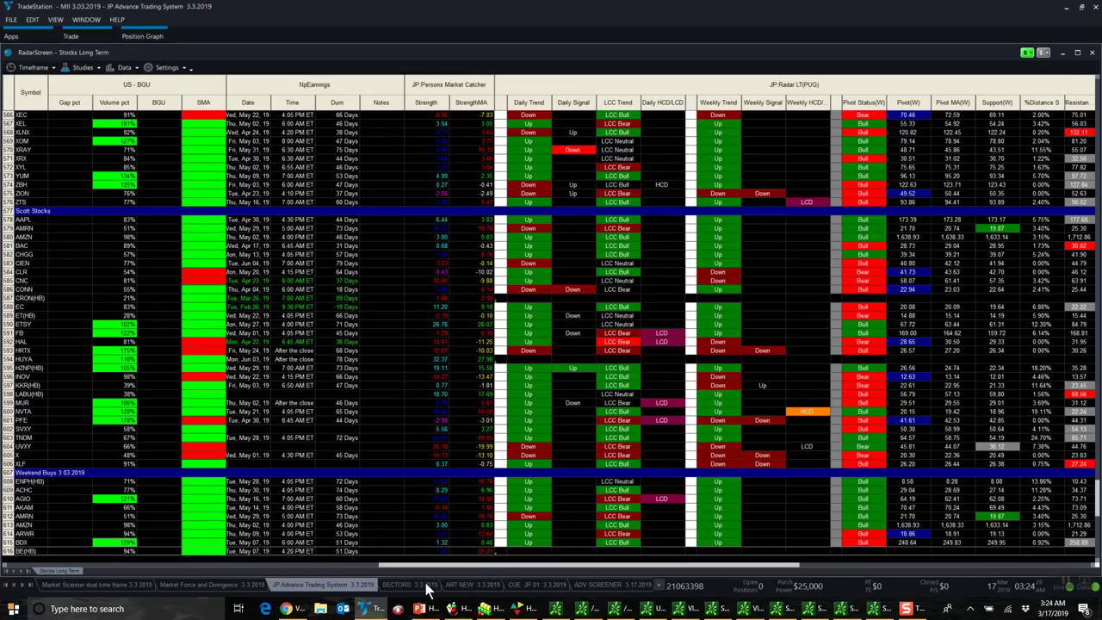
left_click(127, 585)
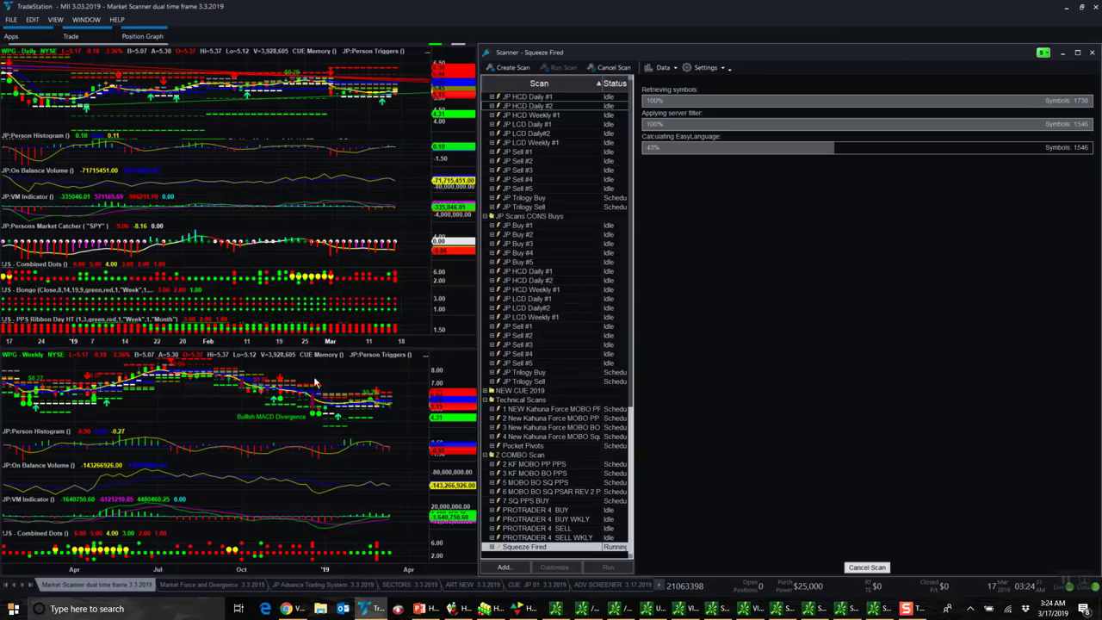
Step: Show the results of the JP Buy #2 scan in the 00 JP All STOCKS by $5 and 250K scan folder
scroll(621, 412, "up", 2)
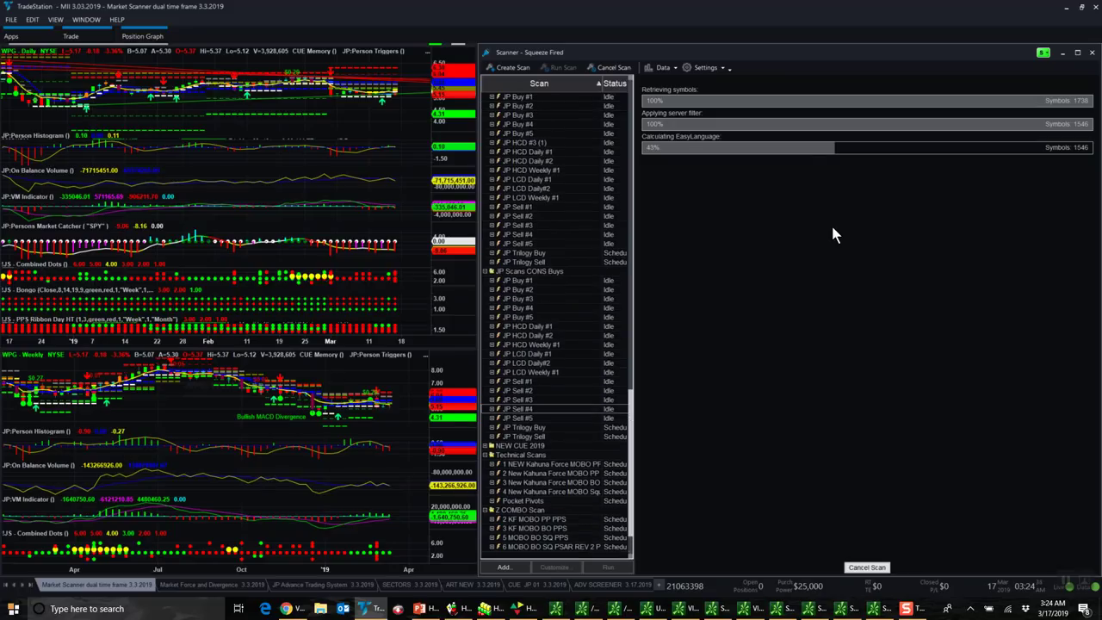
scroll(535, 264, "up", 8)
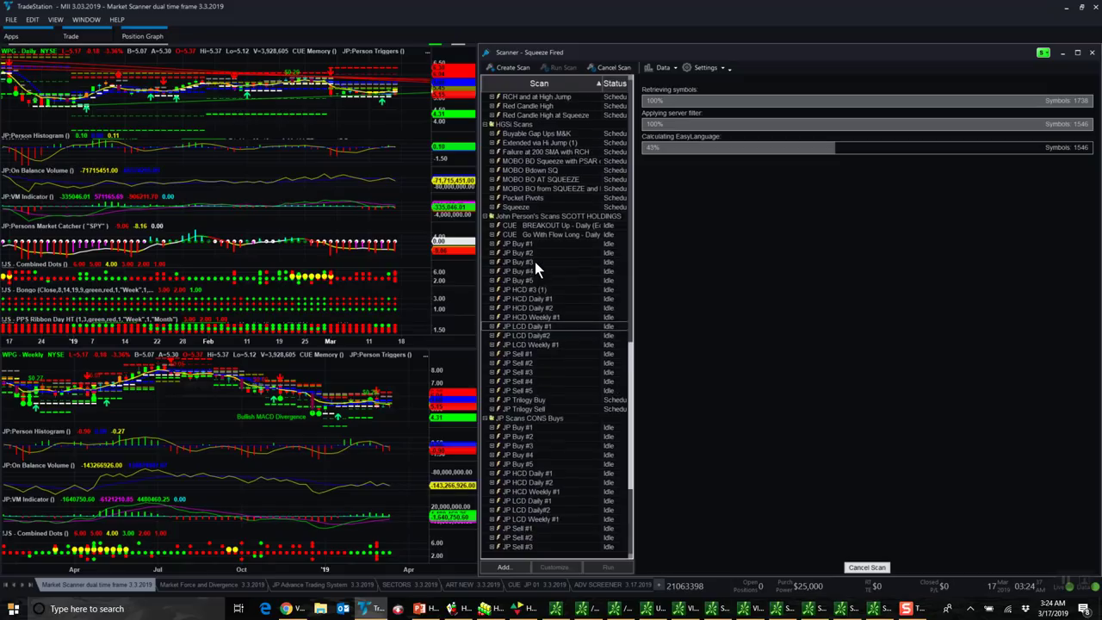
scroll(535, 264, "up", 14)
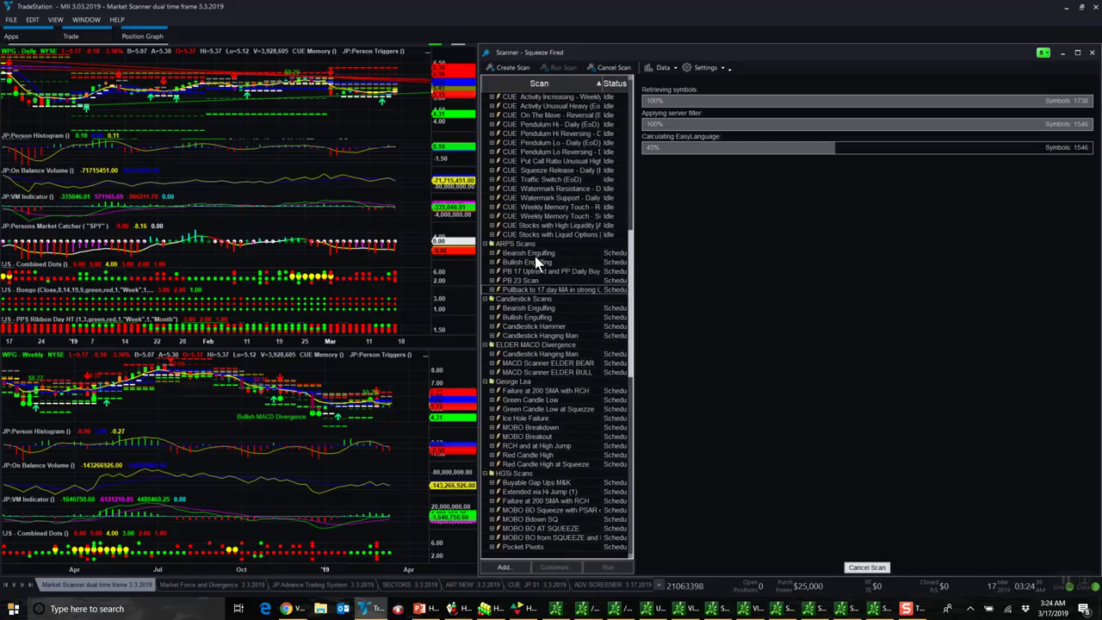
scroll(535, 256, "up", 13)
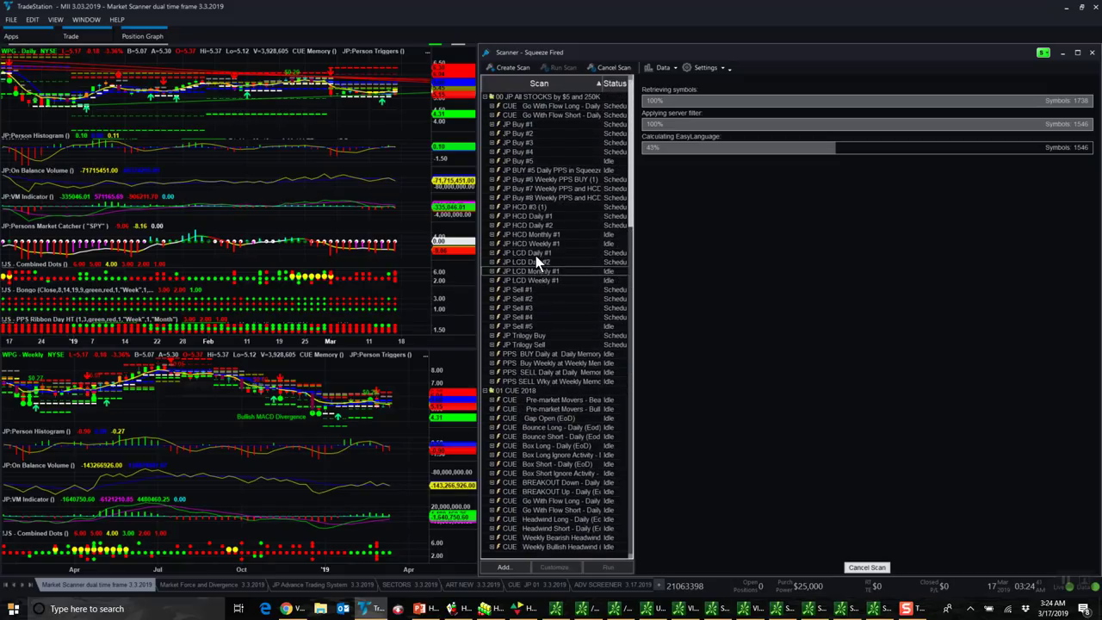
left_click(528, 141)
key("Up")
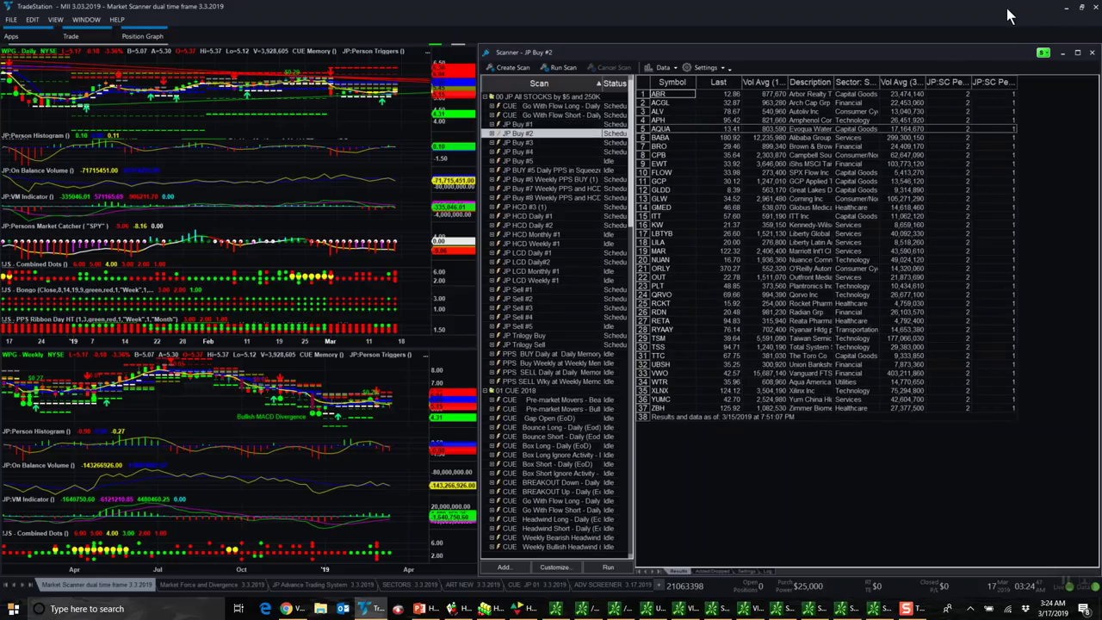
Step: Minimize TradeStation and load the Buy Watch group into the HGSI Warehouse
left_click(1066, 7)
left_click(74, 225)
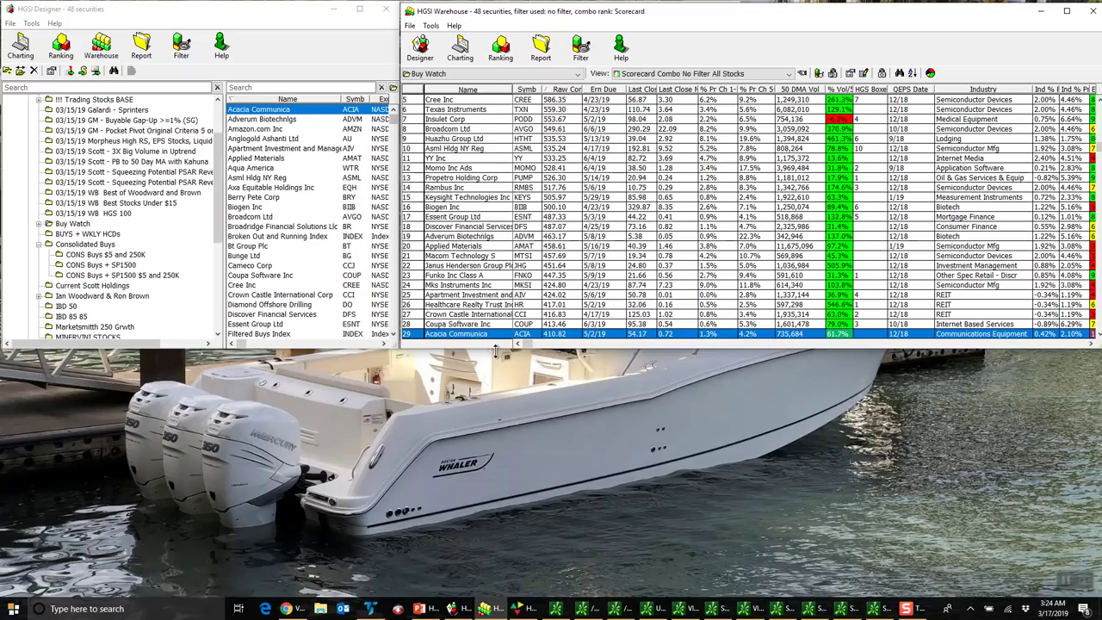
Step: Enlarge the Warehouse window to fit the whole Buy Watch list and sort the stocks by industry
left_click_drag(496, 347, 482, 572)
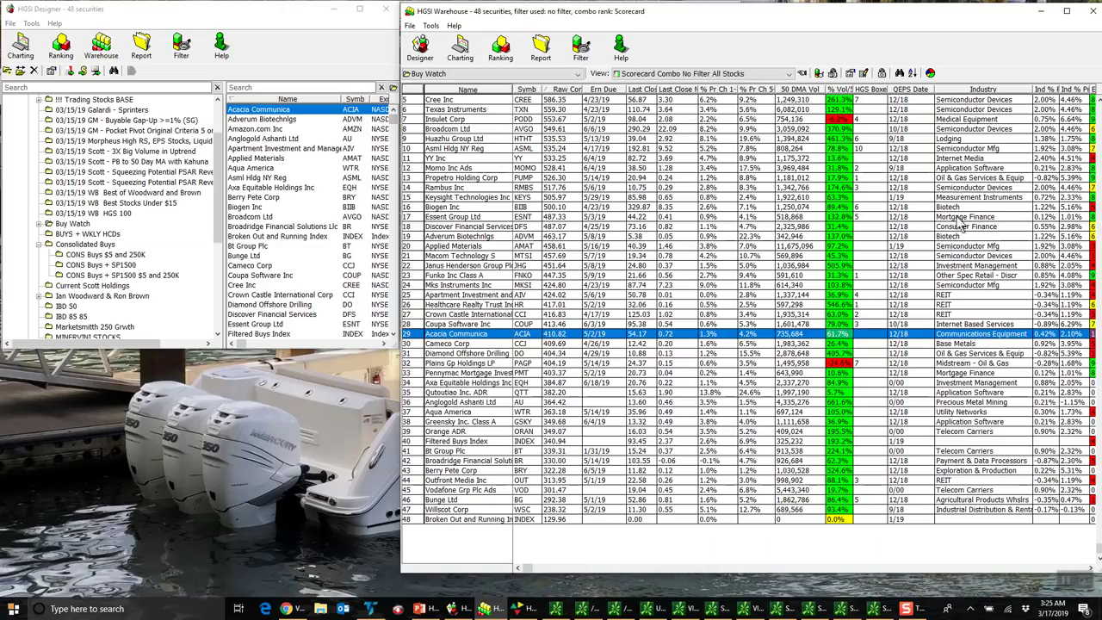
left_click(968, 91)
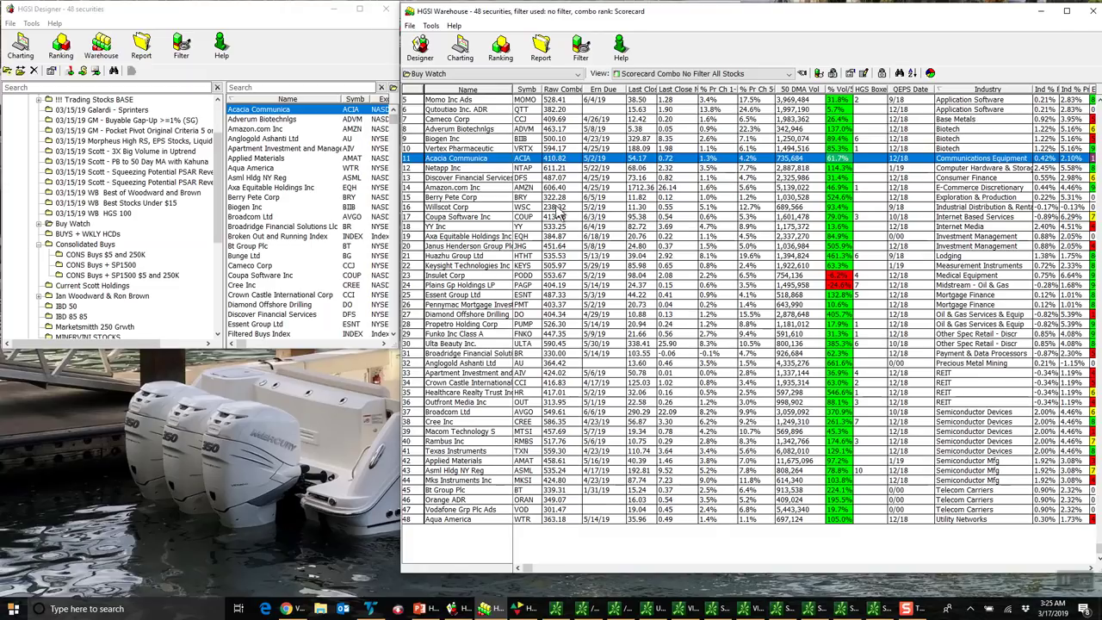
scroll(559, 210, "up", 2)
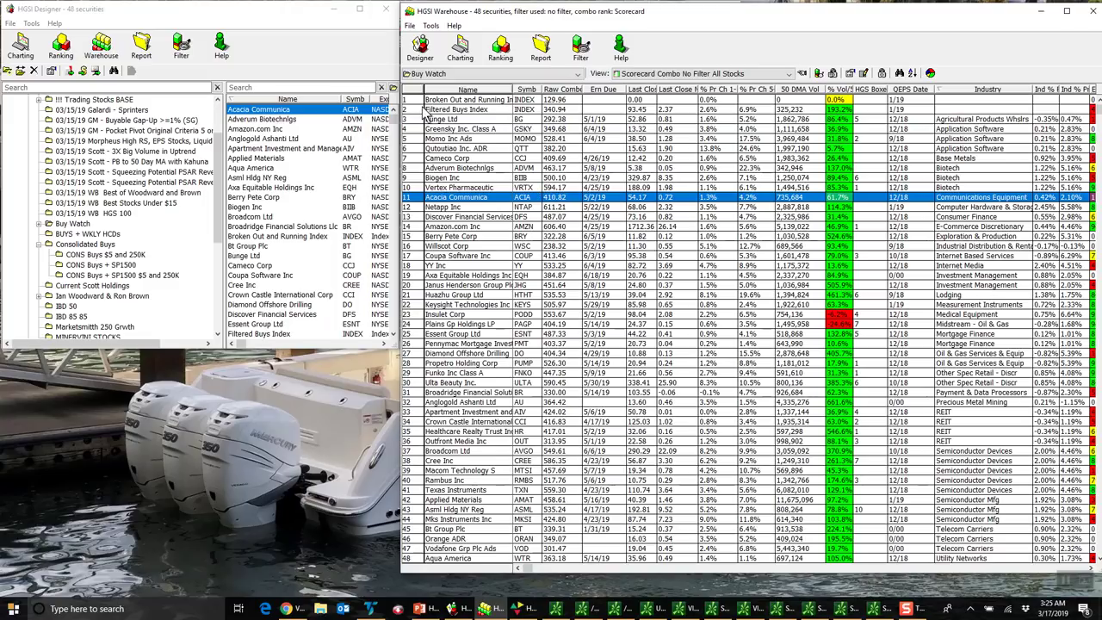
Step: Open the chart of Momo Inc Ads from the Warehouse and switch it to the Scott - NEW JAS VIEW
left_click(456, 139)
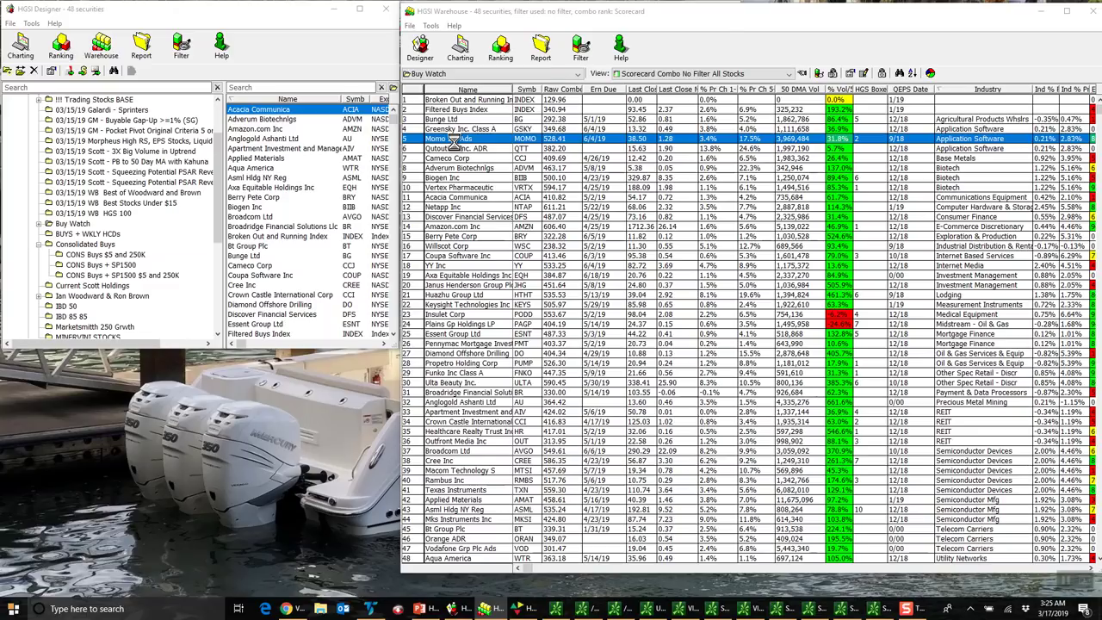
double_click(454, 144)
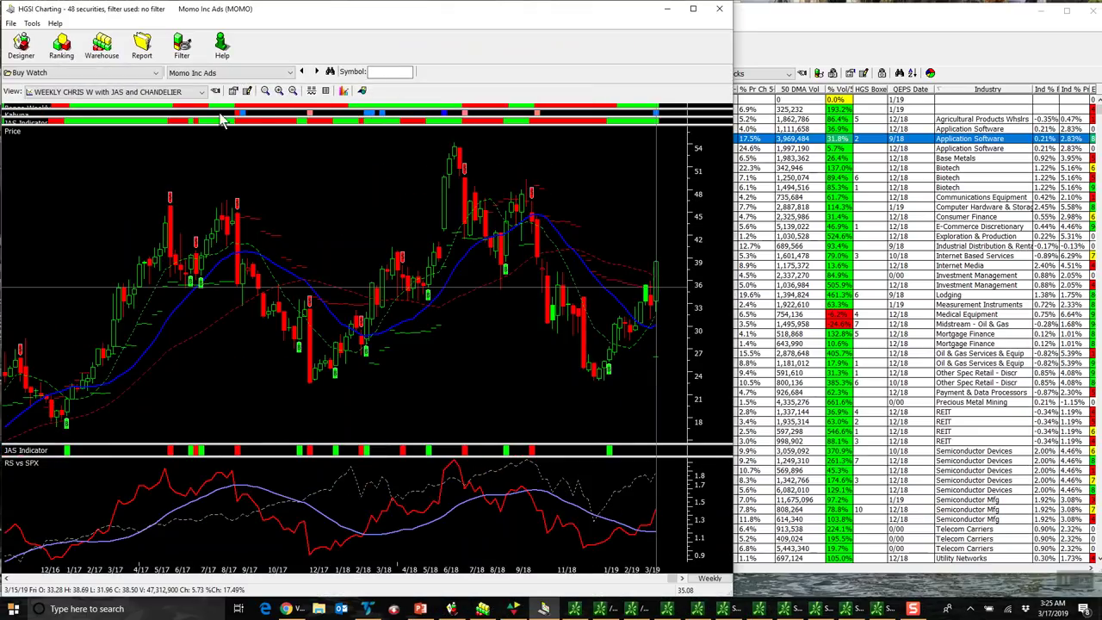
left_click(167, 95)
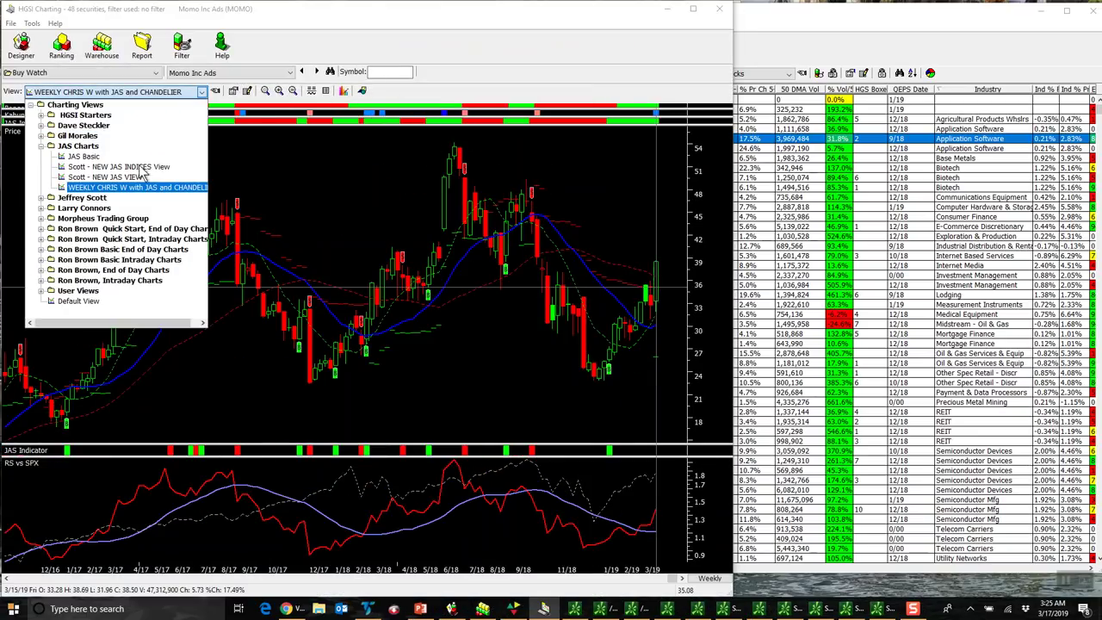
left_click(120, 177)
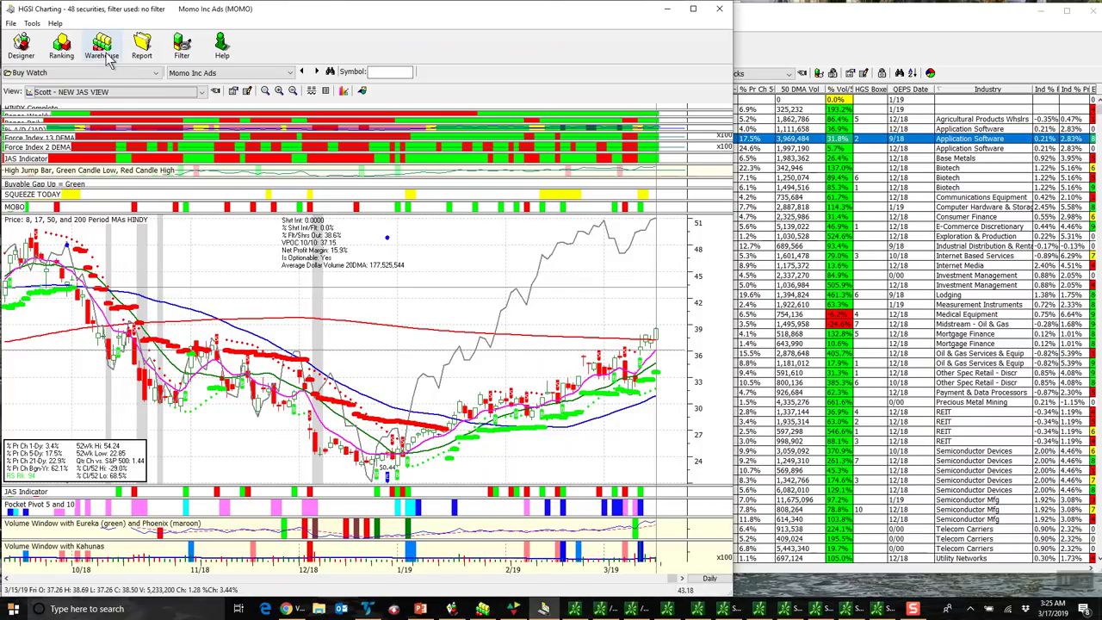
Step: Open a second Momo chart window with the WEEKLY CHRIS W with JAS and CHANDELIER view and show the daily chart's fundamental panel
left_click(11, 23)
mouse_move(31, 23)
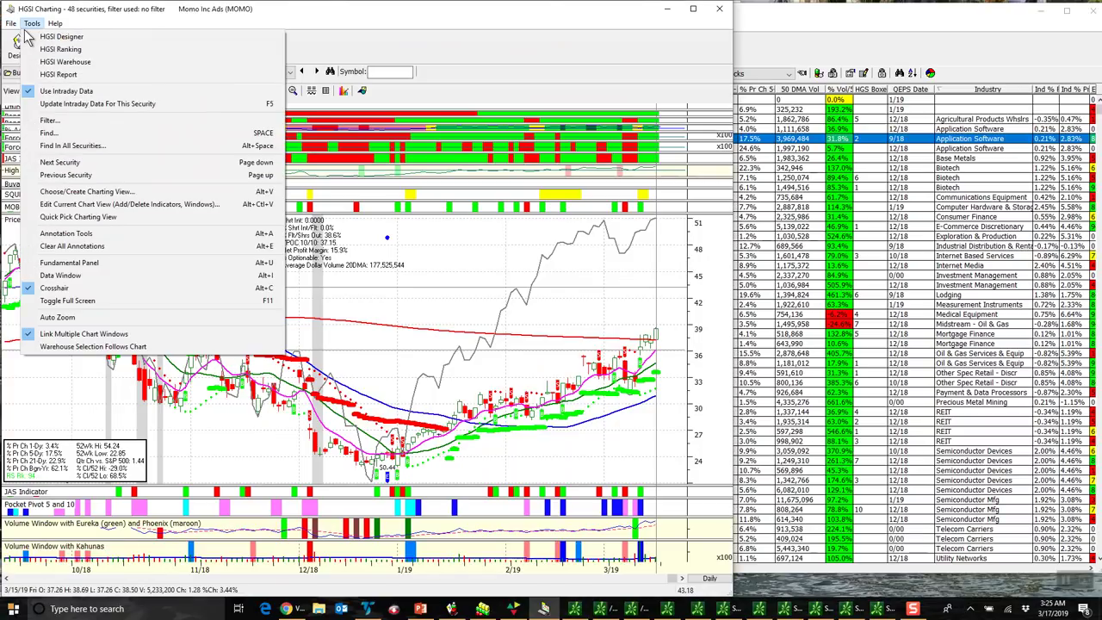
left_click(12, 23)
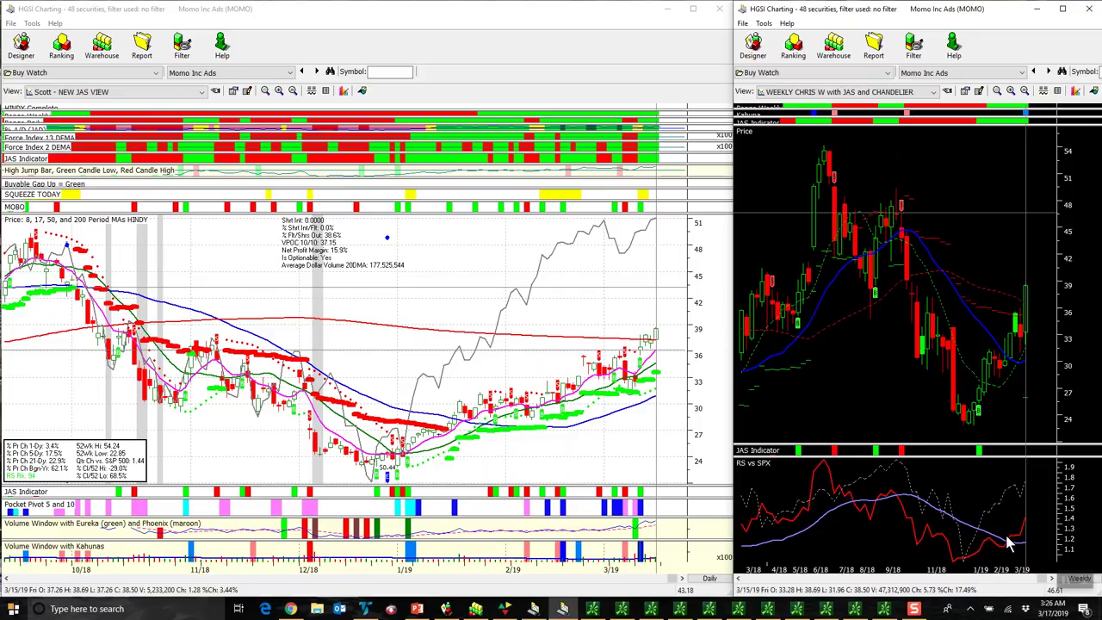
left_click(642, 514)
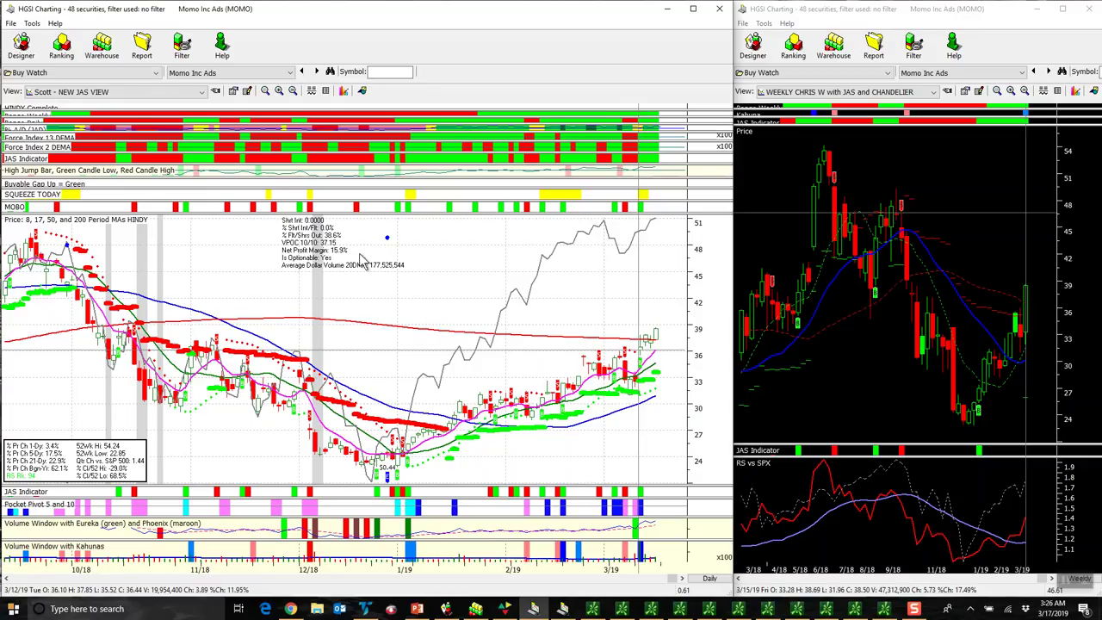
left_click(312, 91)
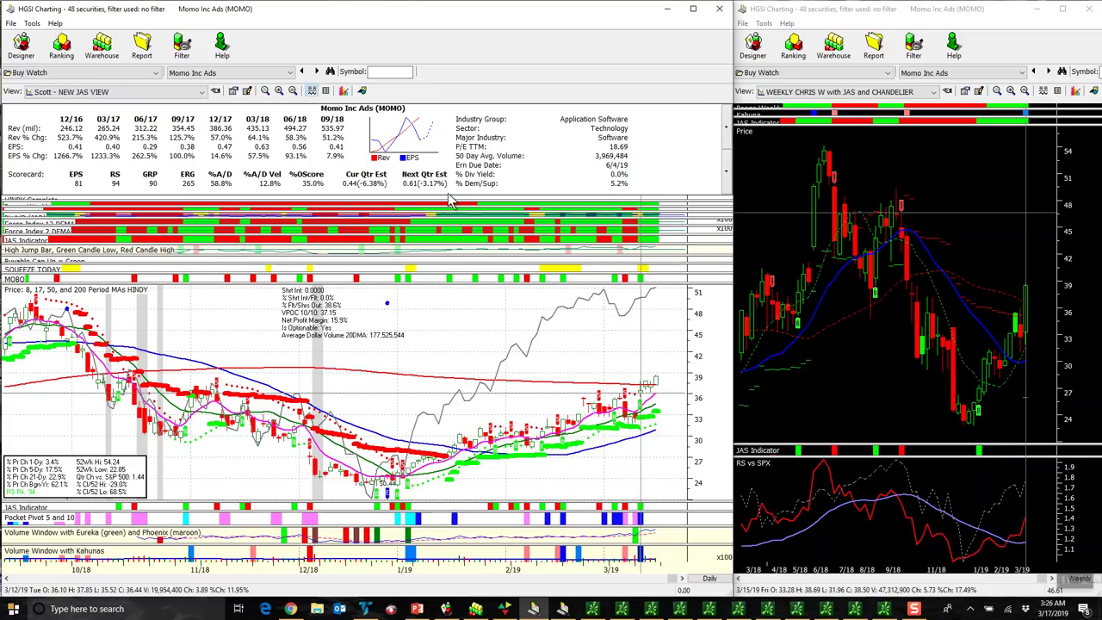
Step: Review the daily and weekly charts and fundamentals of Applied Materials, Asml Hldg NY Reg and Berry Pete Corp from Buy Watch
left_click(234, 74)
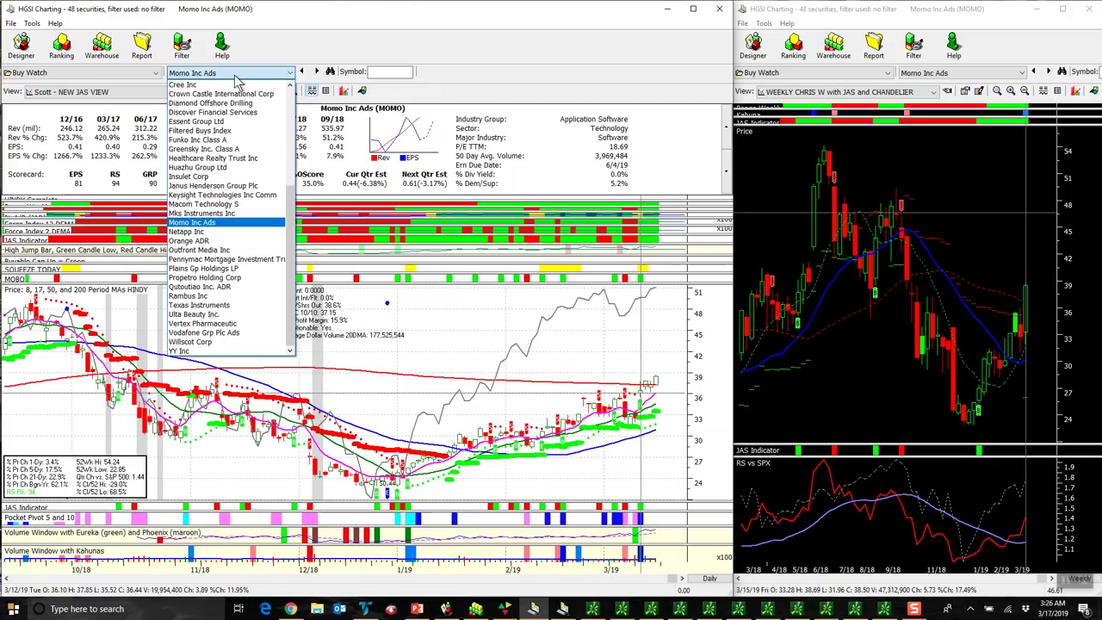
scroll(235, 158, "up", 6)
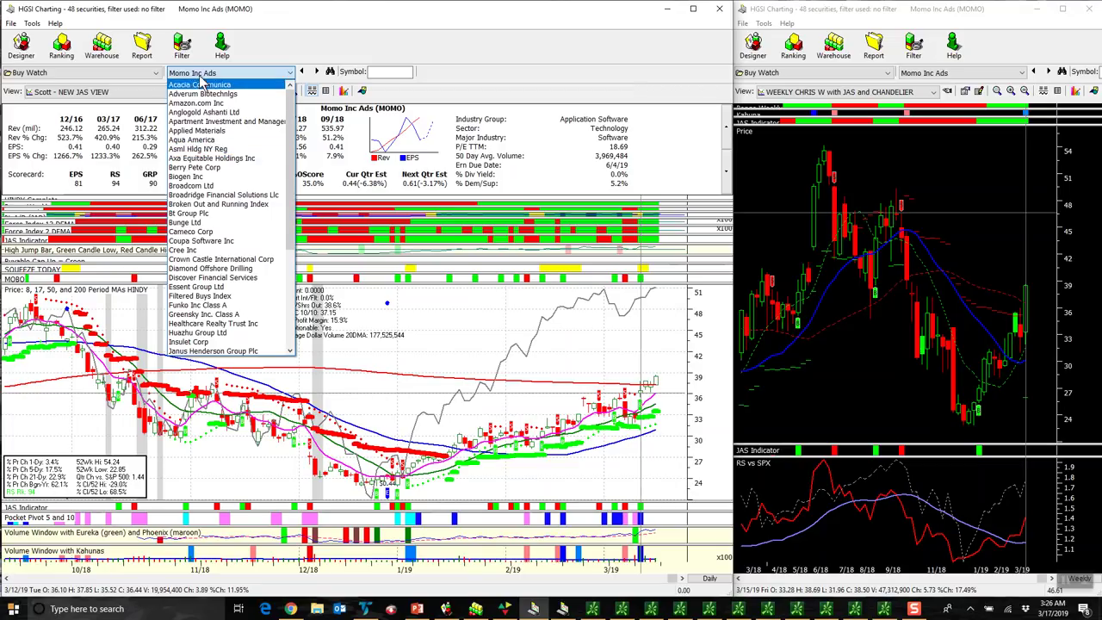
left_click(197, 130)
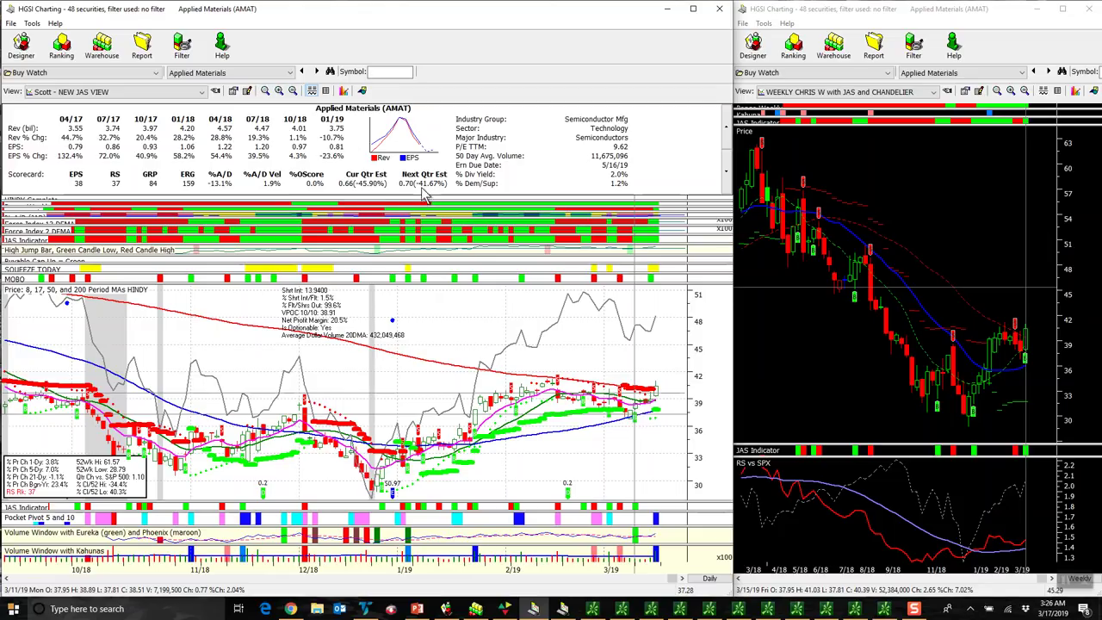
left_click(284, 72)
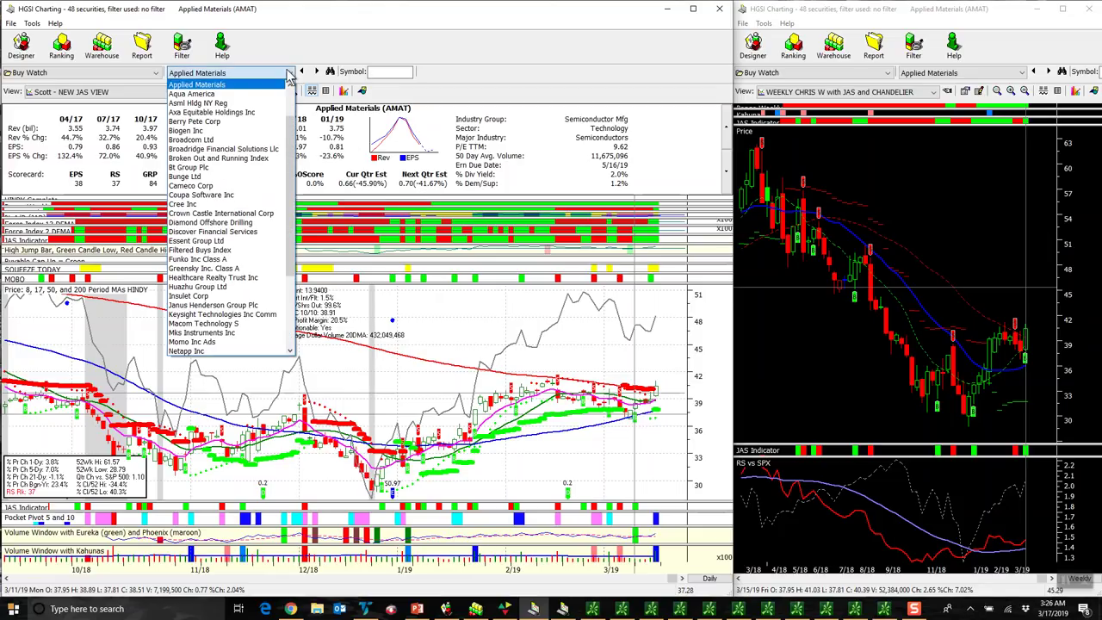
left_click(196, 102)
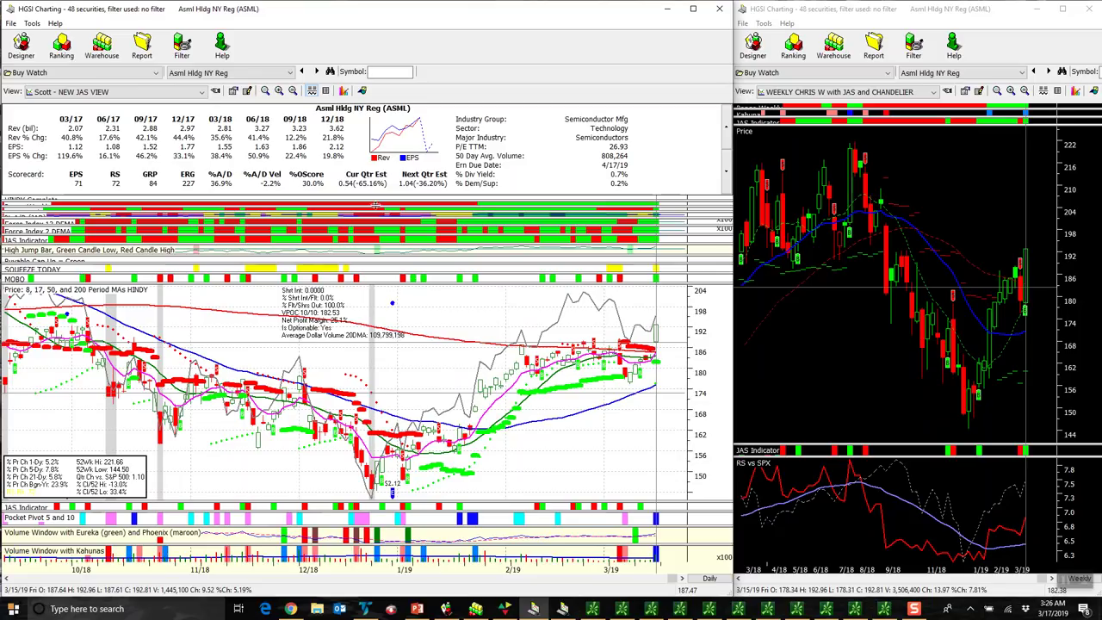
left_click(291, 73)
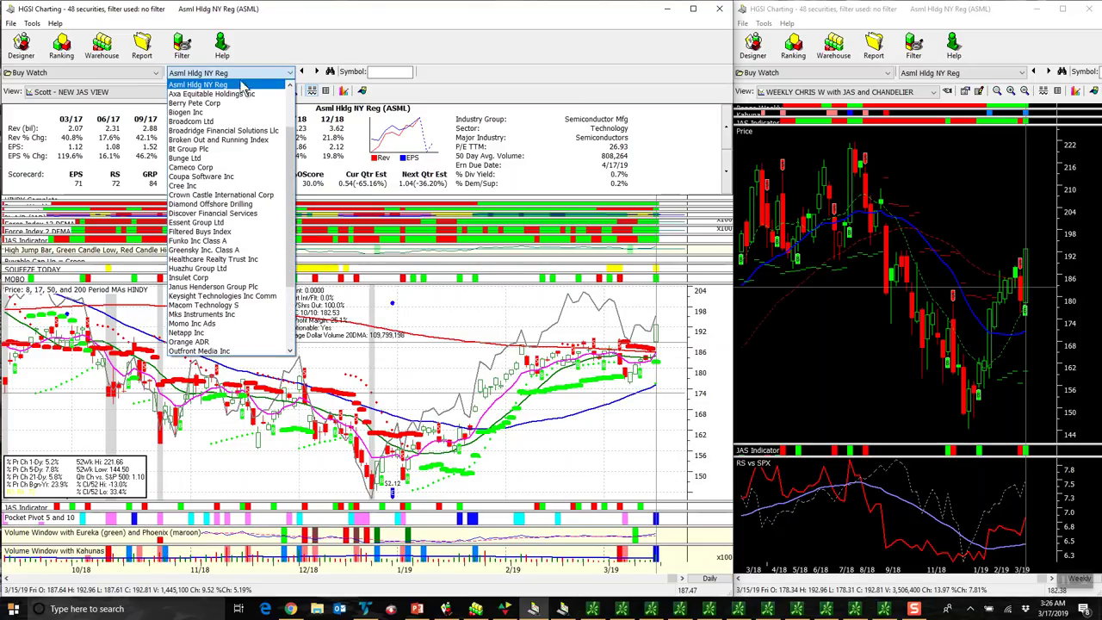
left_click(213, 103)
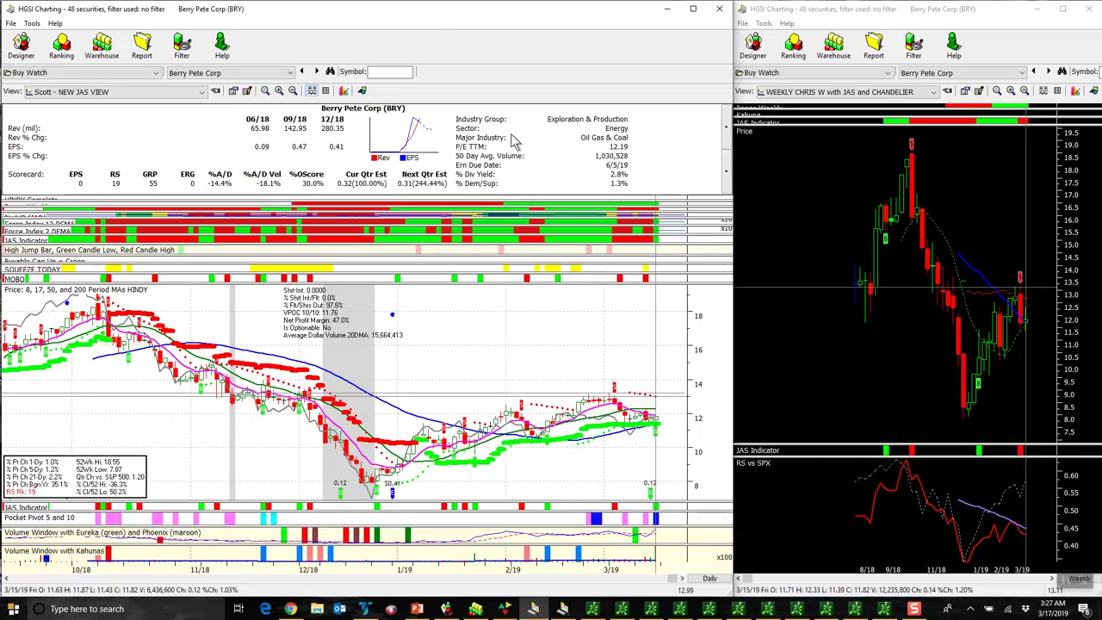
Step: Review the daily and weekly charts of Huazhu Group Ltd, Vodafone Grp Plc Ads and Orange ADR
left_click(290, 73)
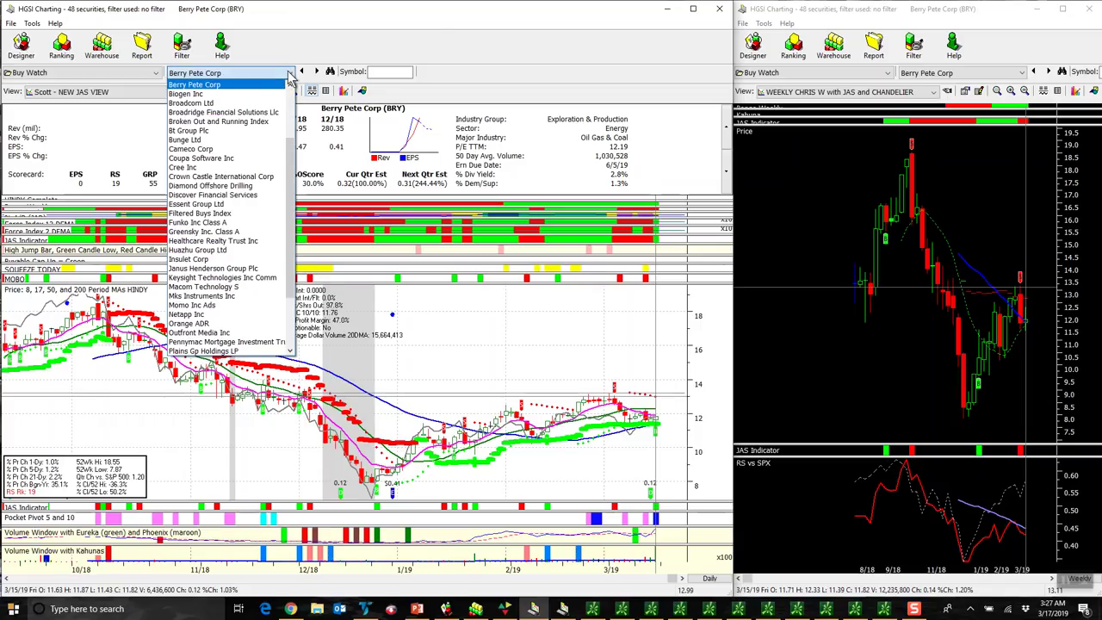
left_click(222, 249)
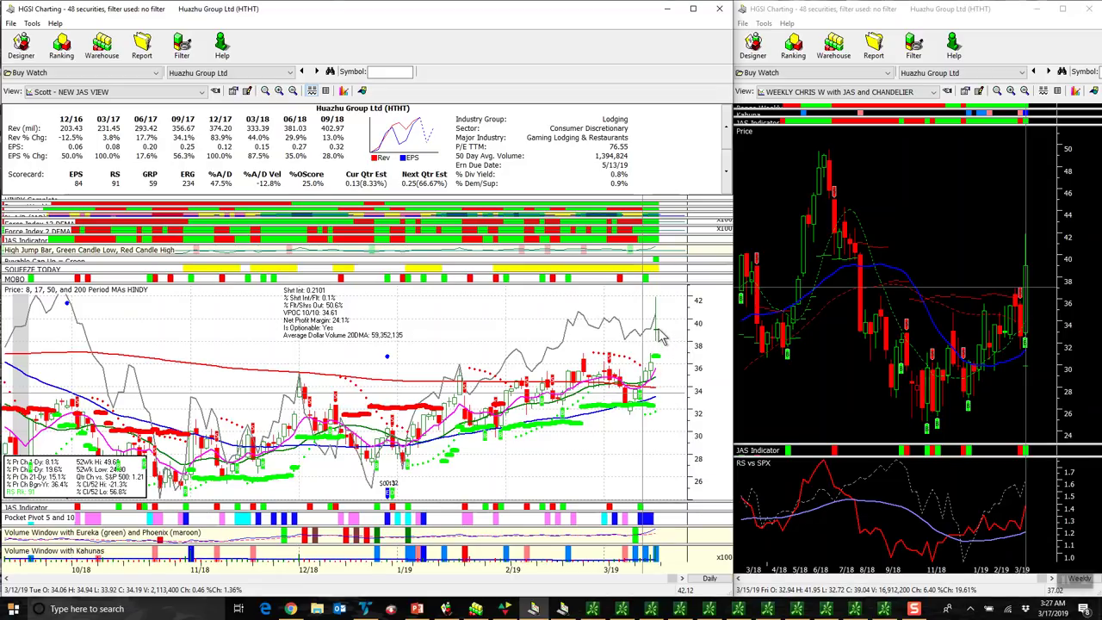
left_click(228, 75)
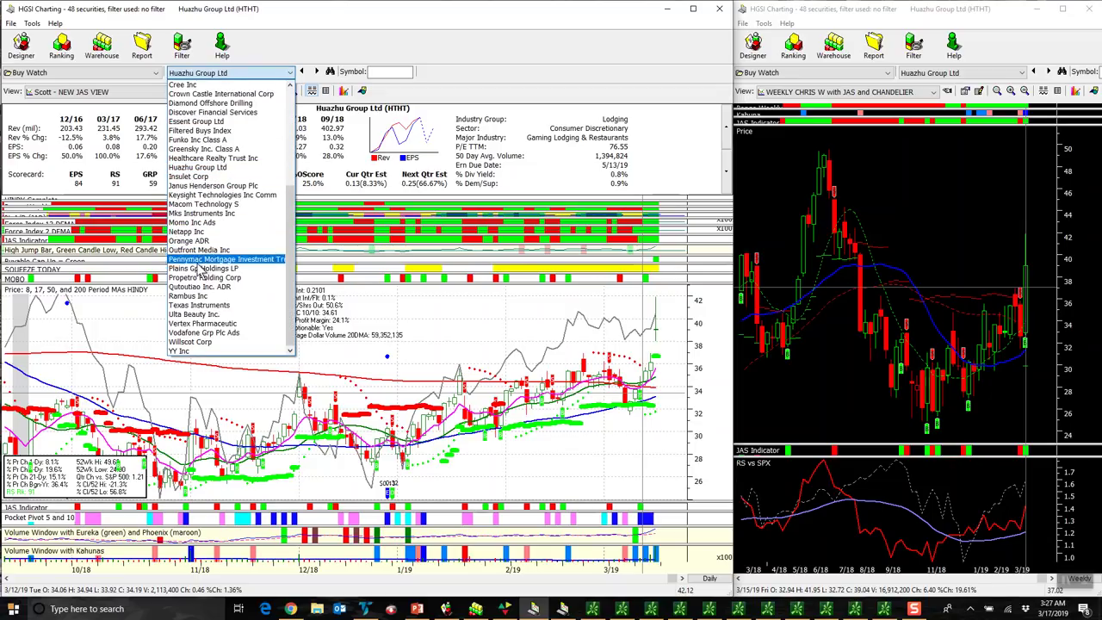
left_click(198, 332)
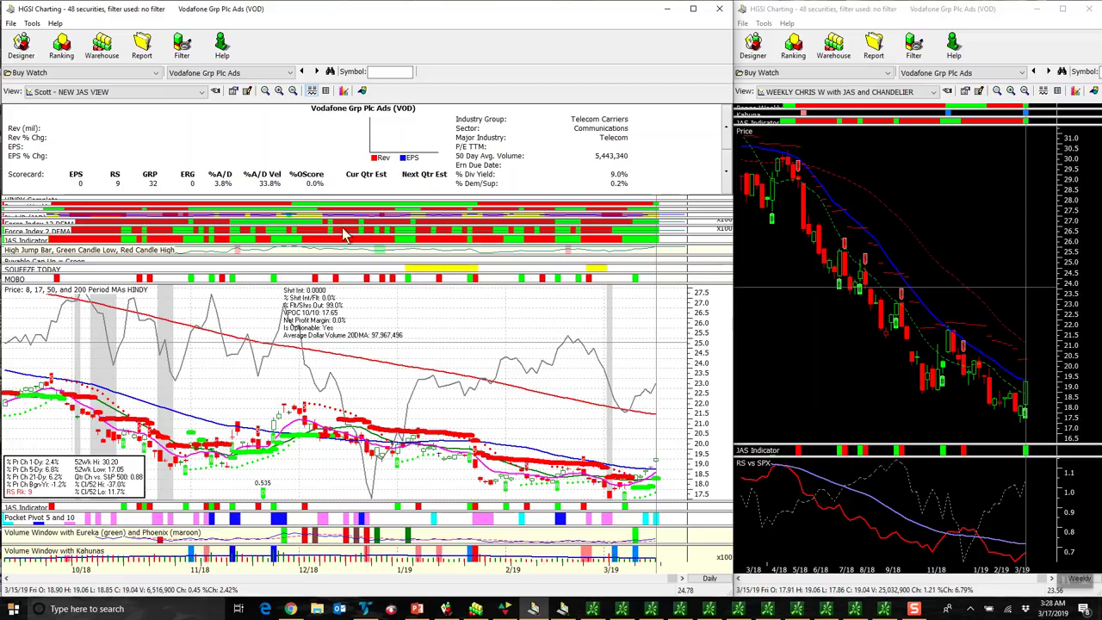
left_click(231, 74)
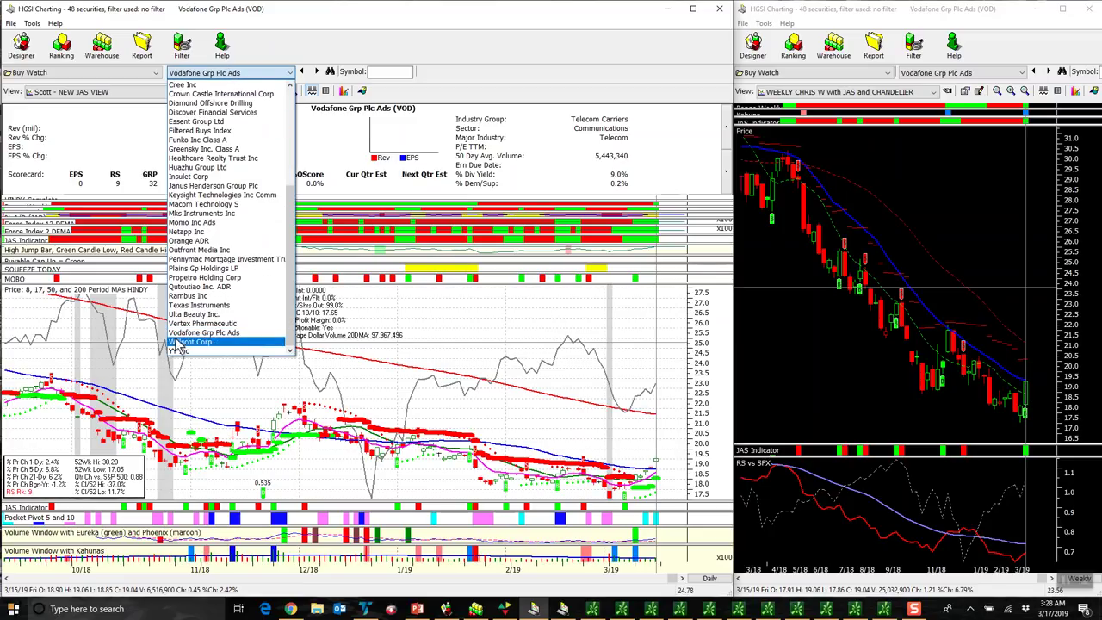
left_click(178, 241)
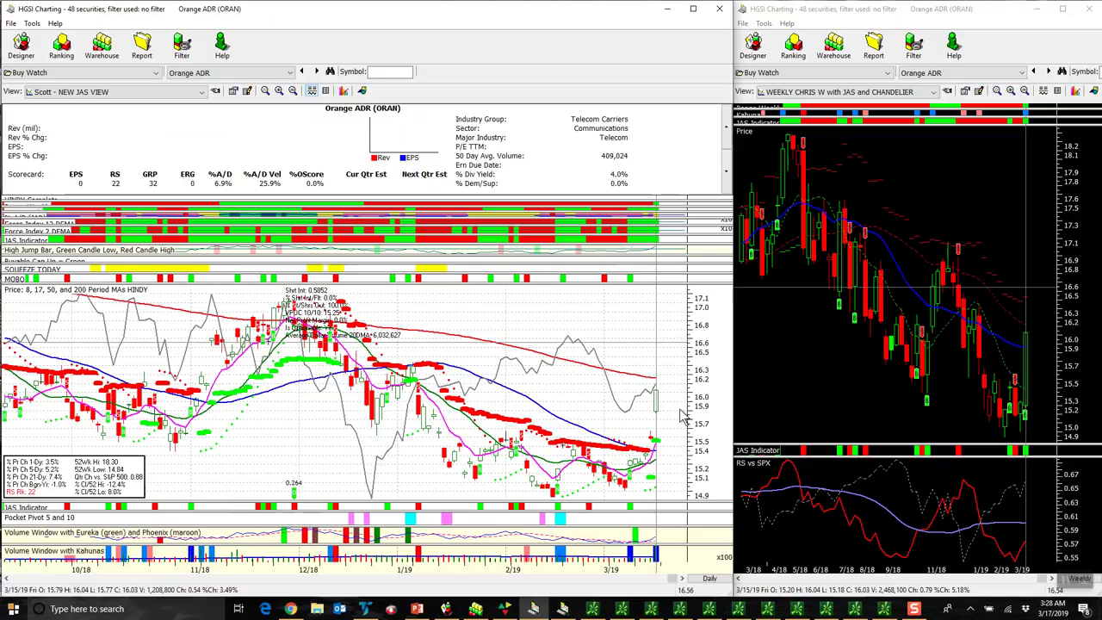
Step: Review the charts and fundamentals of Apartment Investment and Management and Janus Henderson Group Plc
left_click(235, 76)
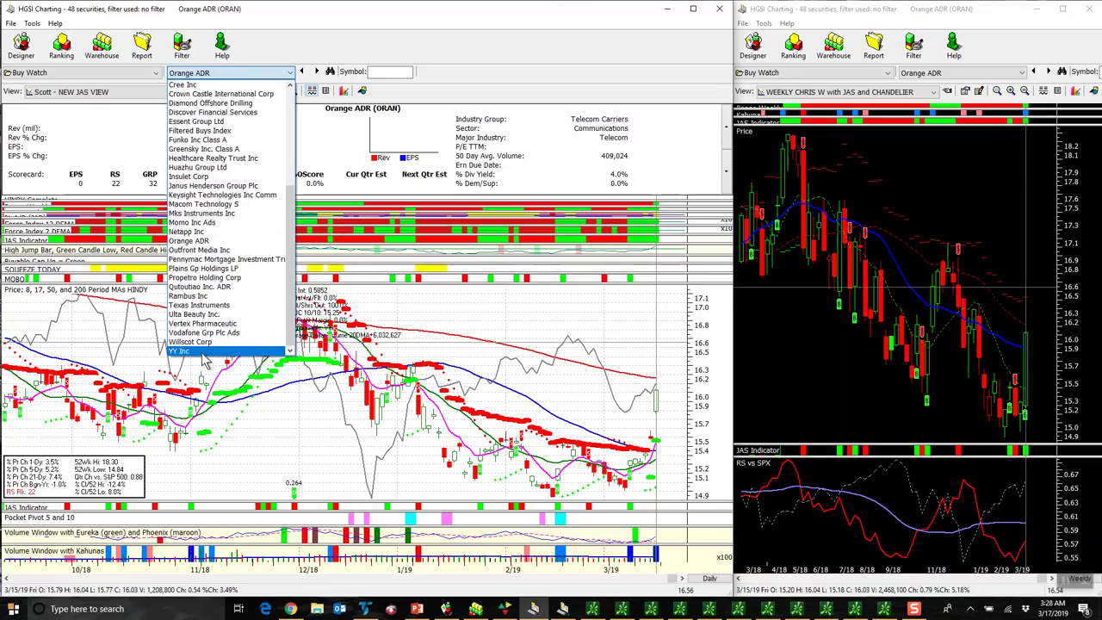
scroll(195, 121, "up", 6)
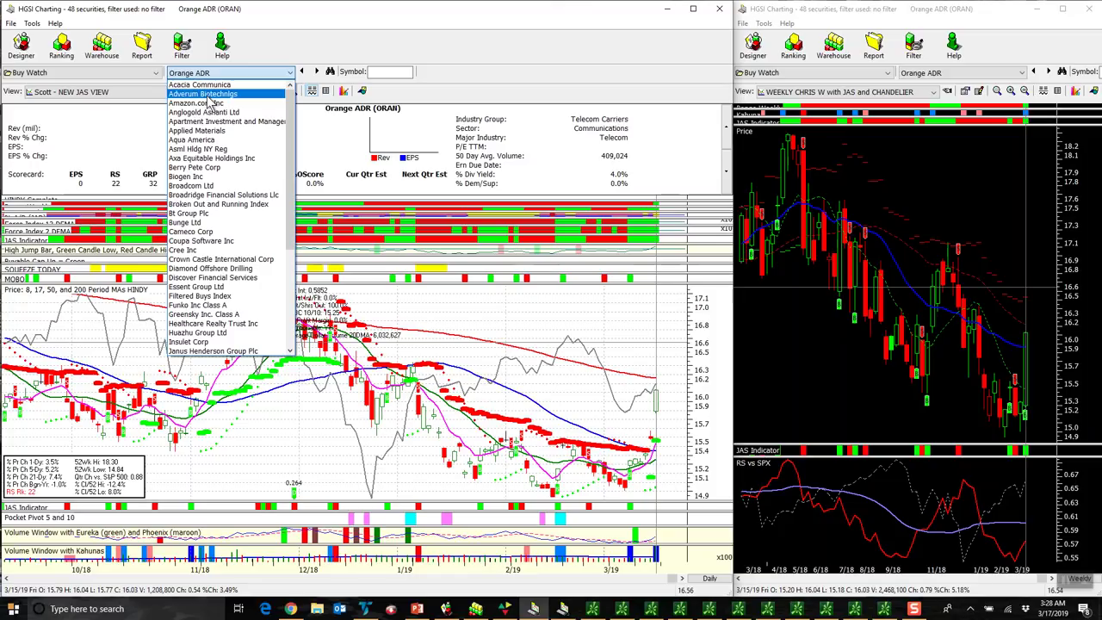
left_click(210, 120)
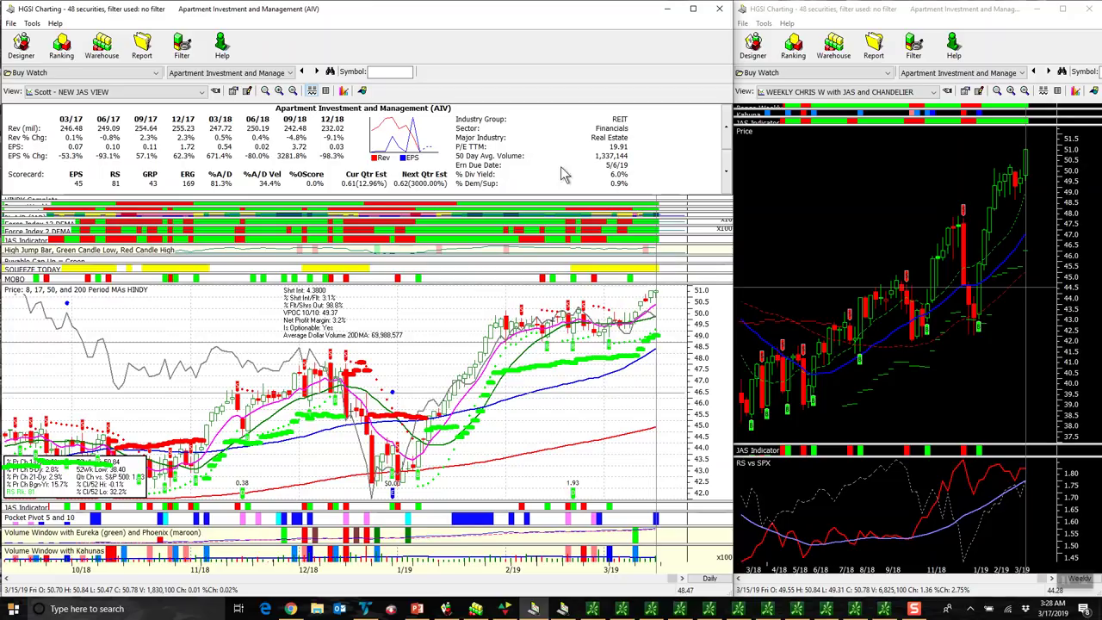
left_click(254, 73)
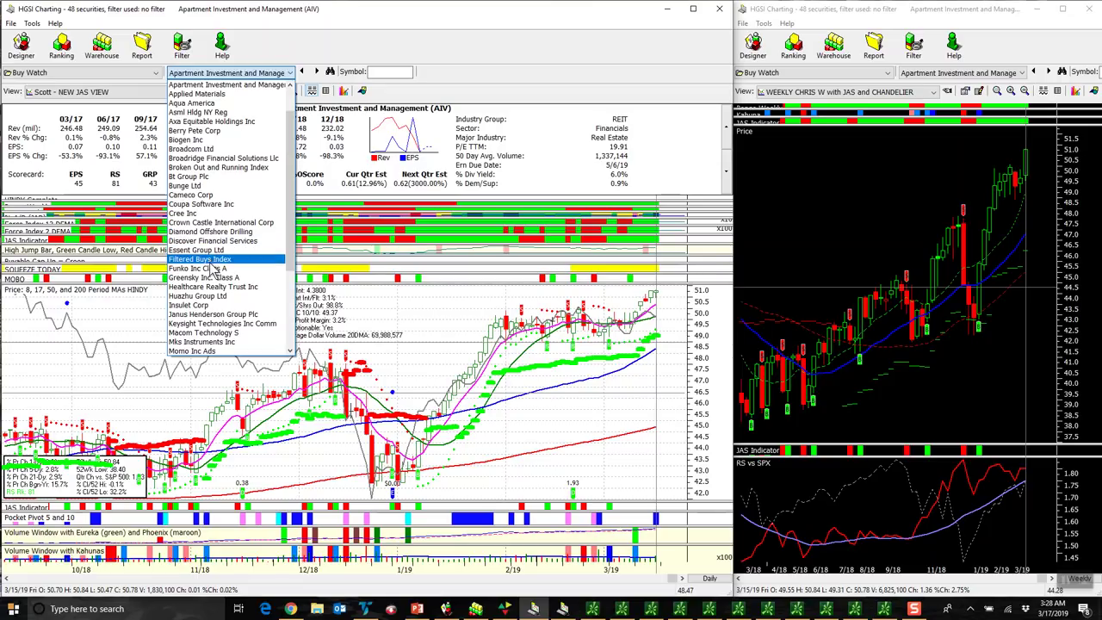
left_click(214, 315)
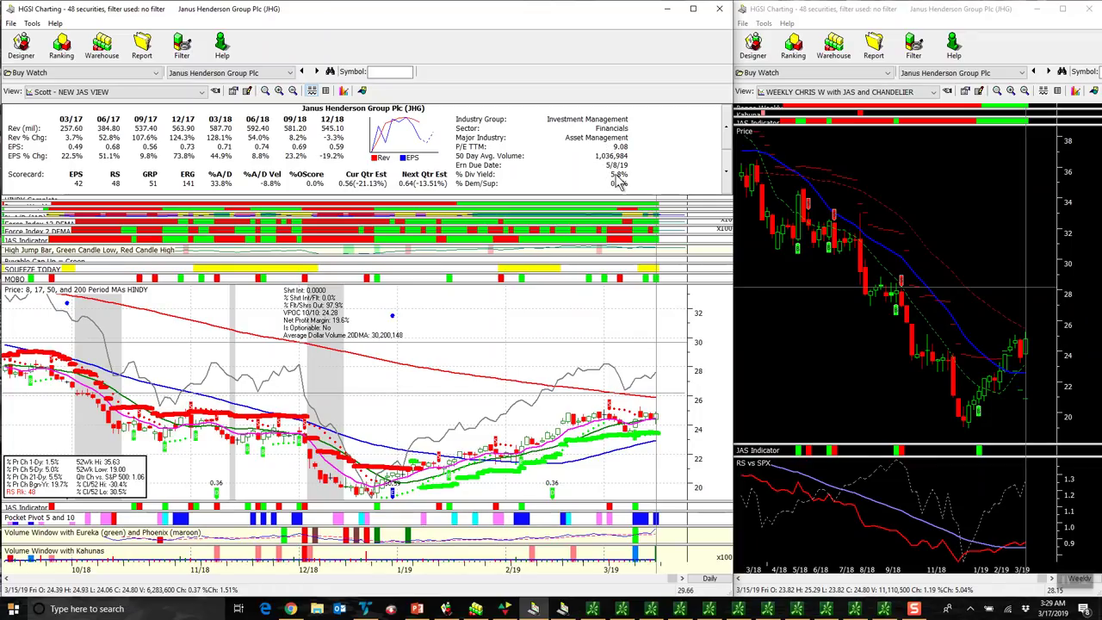
Step: Review the daily and weekly charts of Funko Inc Class A, Healthcare Realty Trust Inc and Outfront Media Inc
left_click(222, 76)
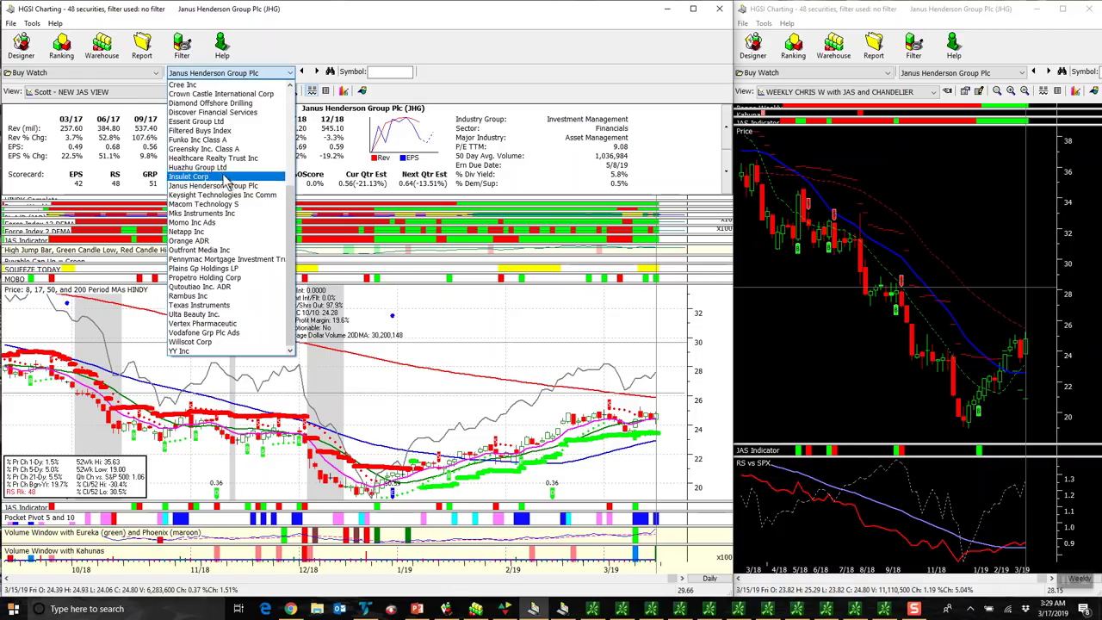
left_click(215, 140)
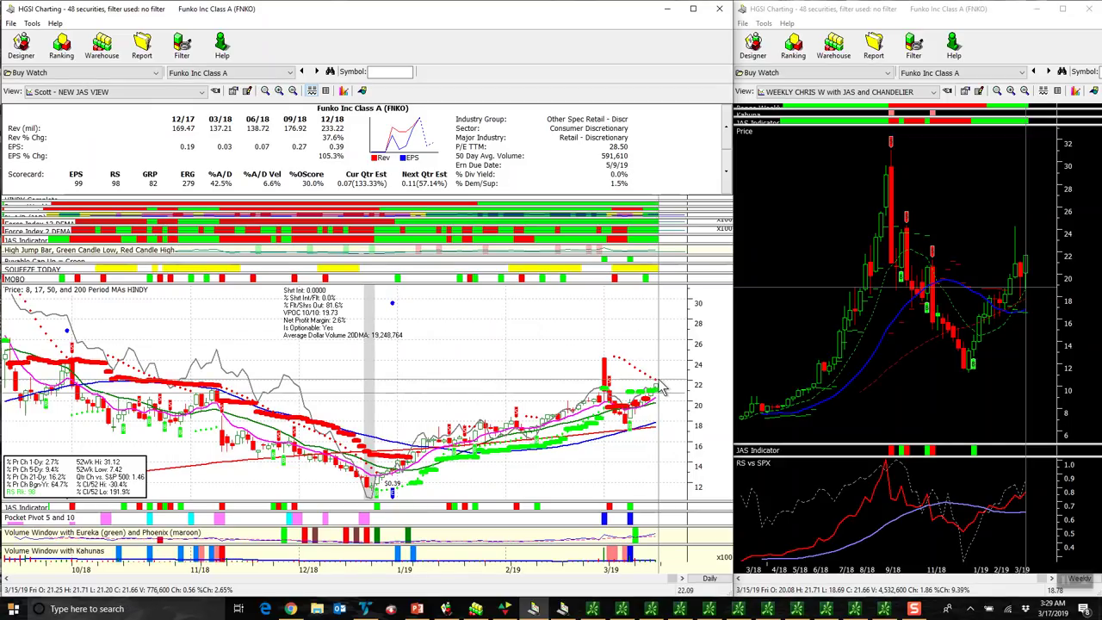
left_click(231, 74)
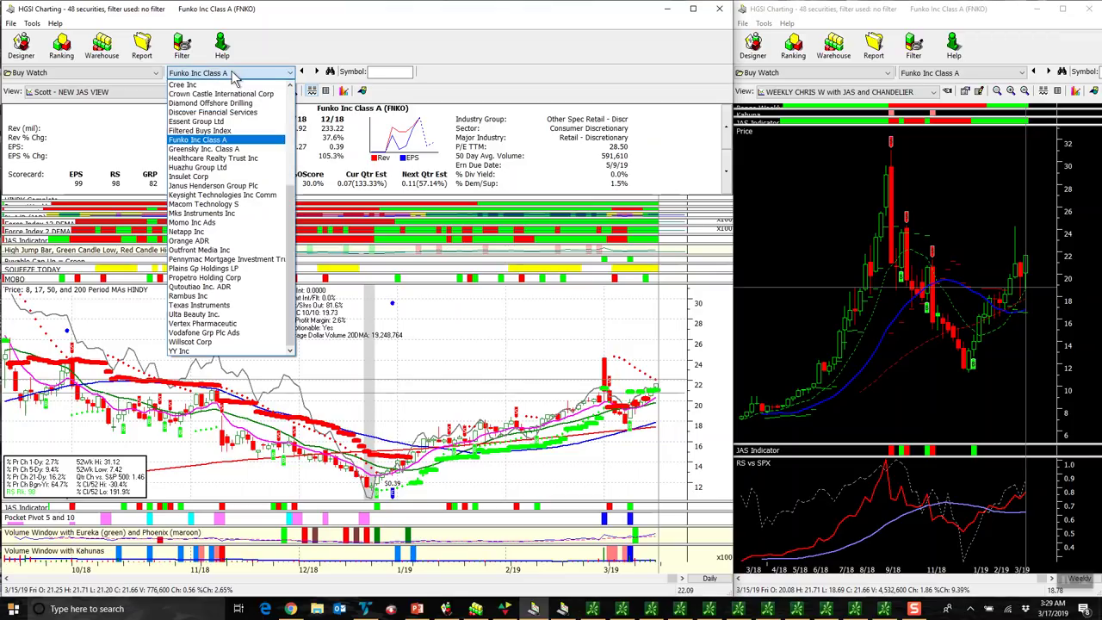
left_click(225, 157)
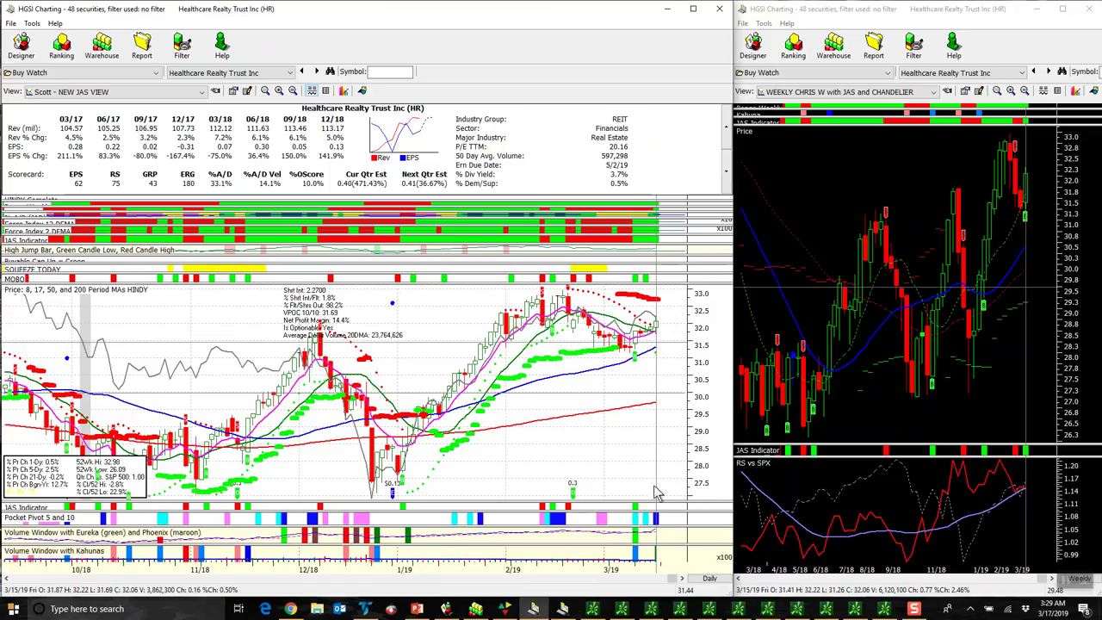
left_click(215, 72)
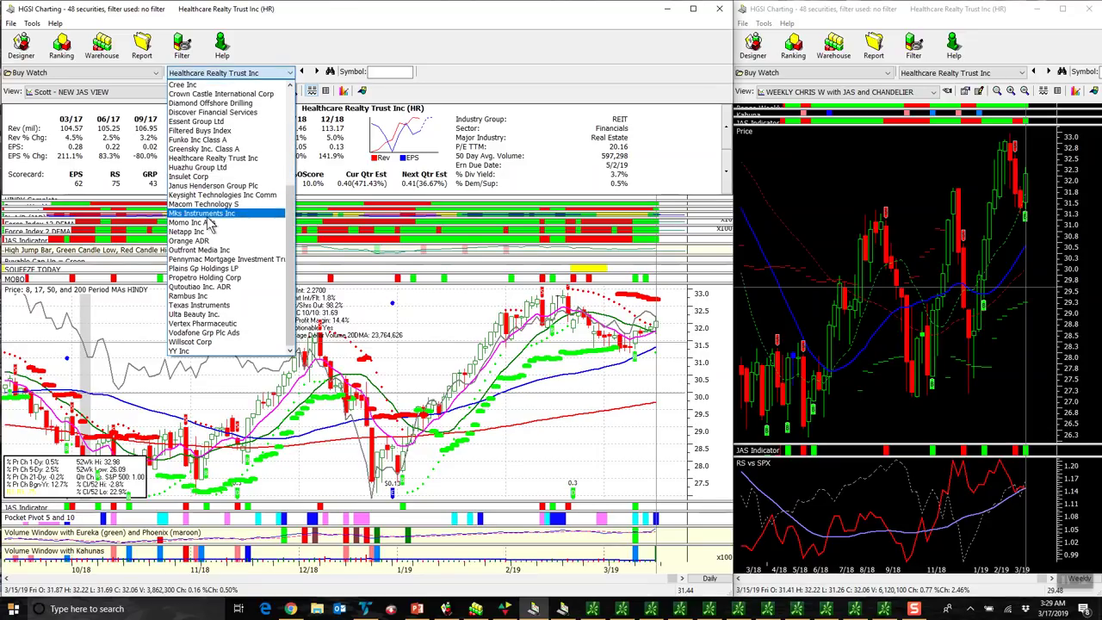
left_click(200, 251)
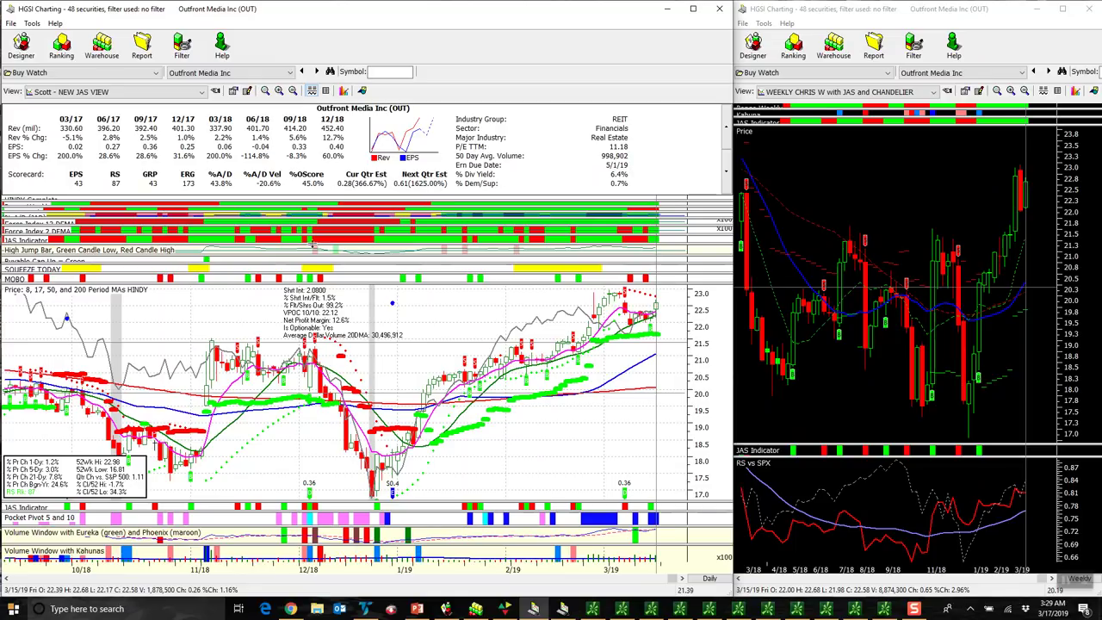
Step: Close both Outfront Media charts and load the All Securities reference group into a maximized Warehouse window
left_click(719, 9)
left_click(1083, 9)
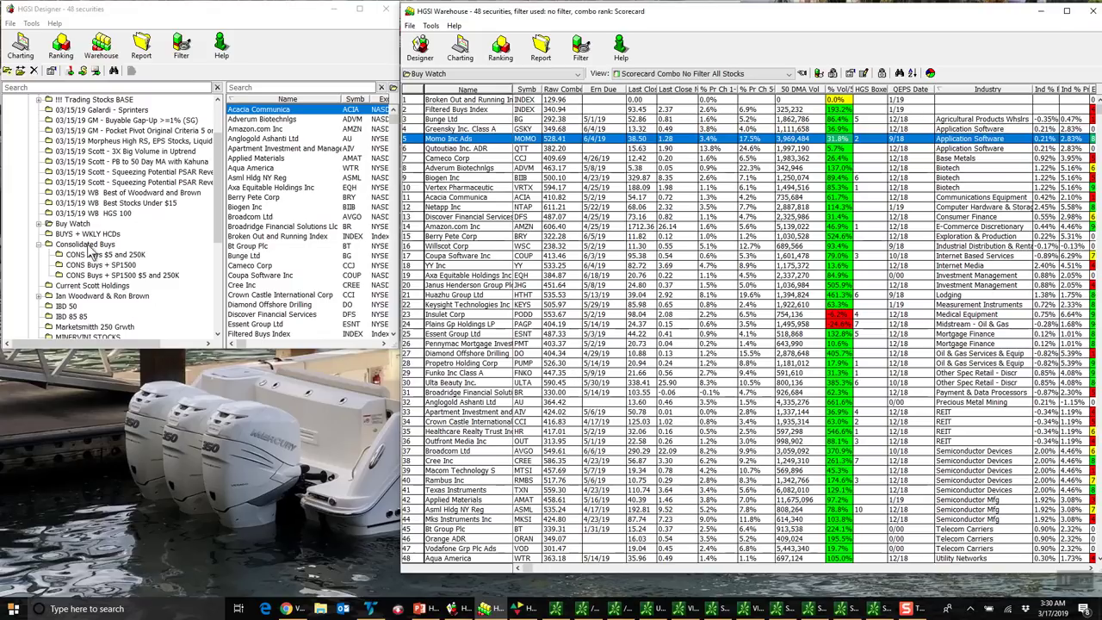
left_click(100, 47)
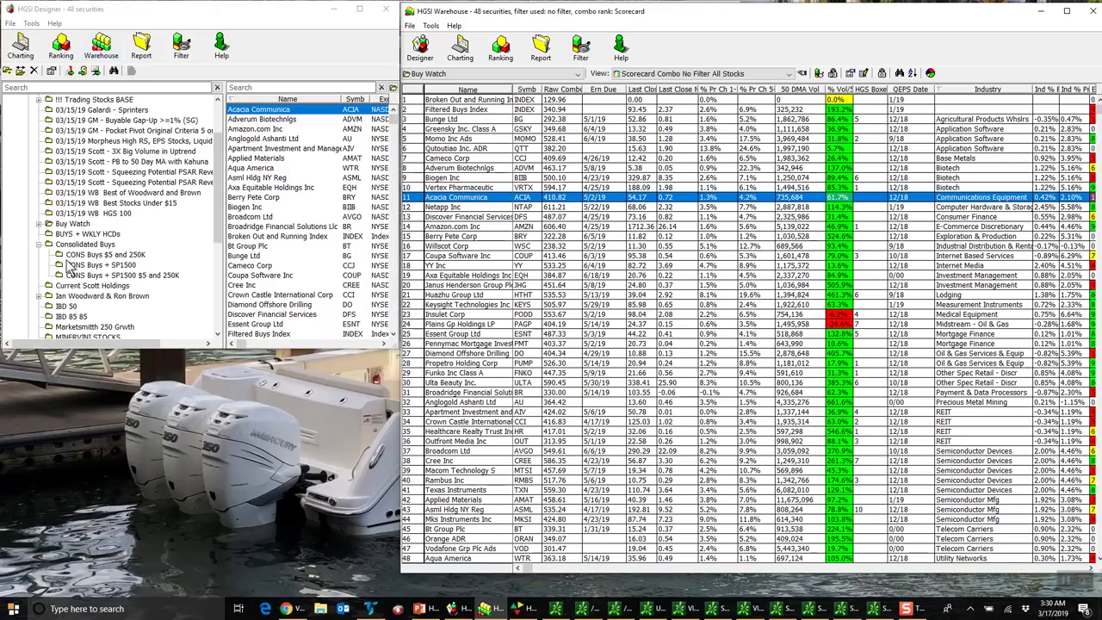
scroll(73, 258, "up", 2)
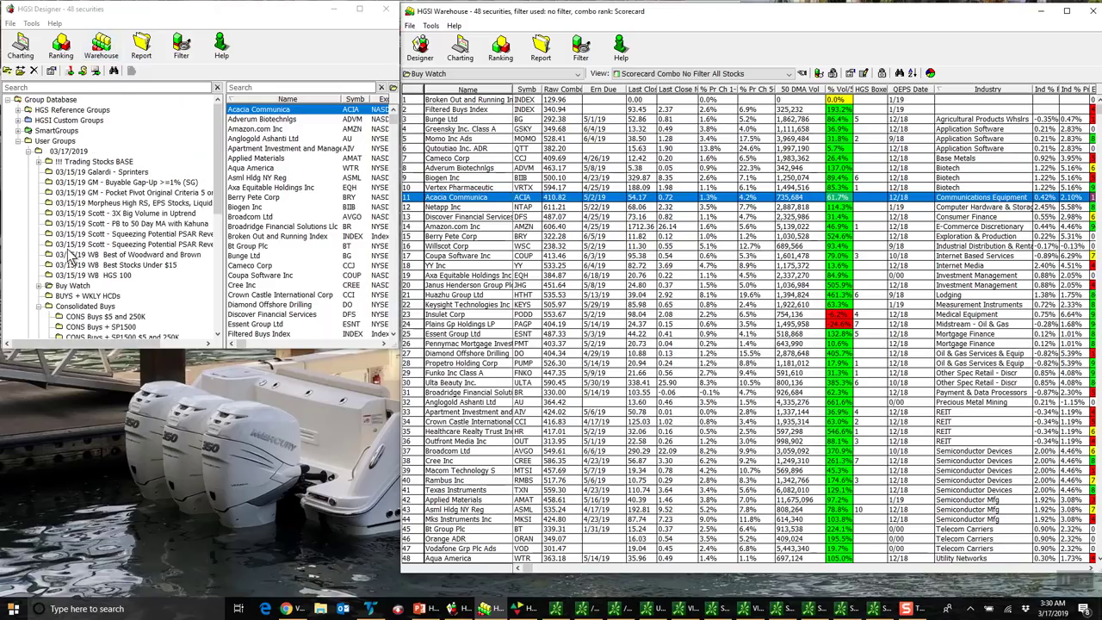
left_click(18, 110)
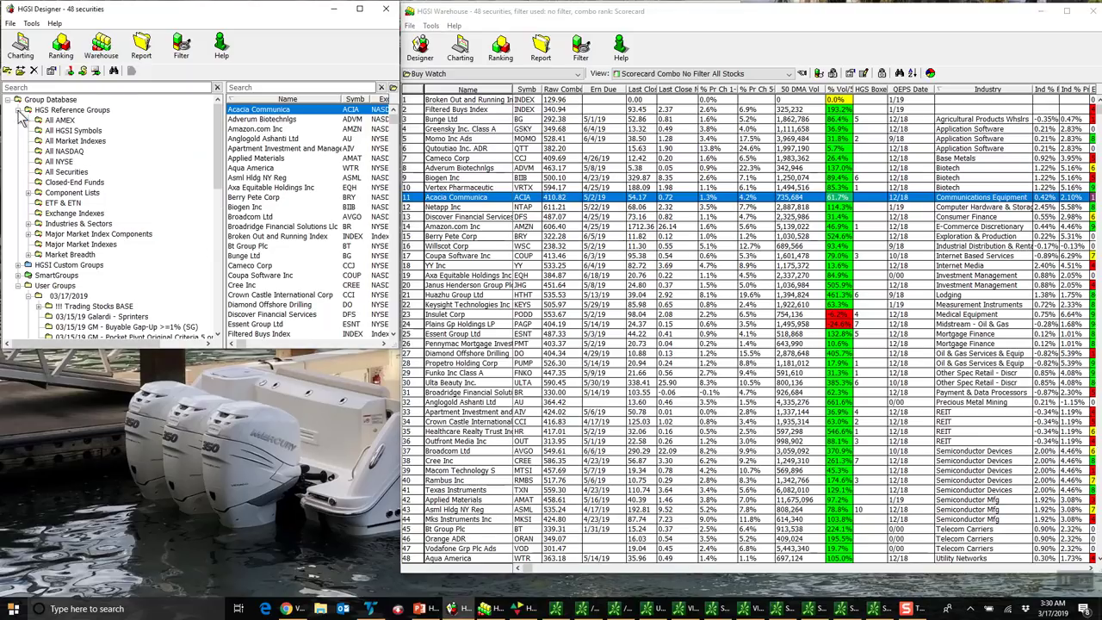
left_click(65, 173)
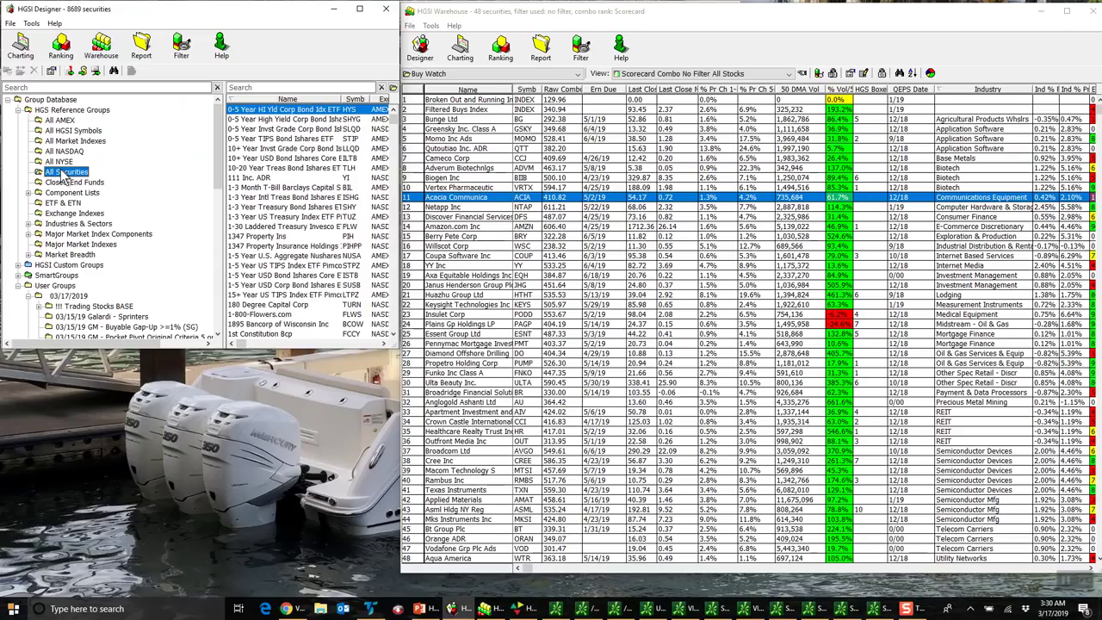
left_click(109, 52)
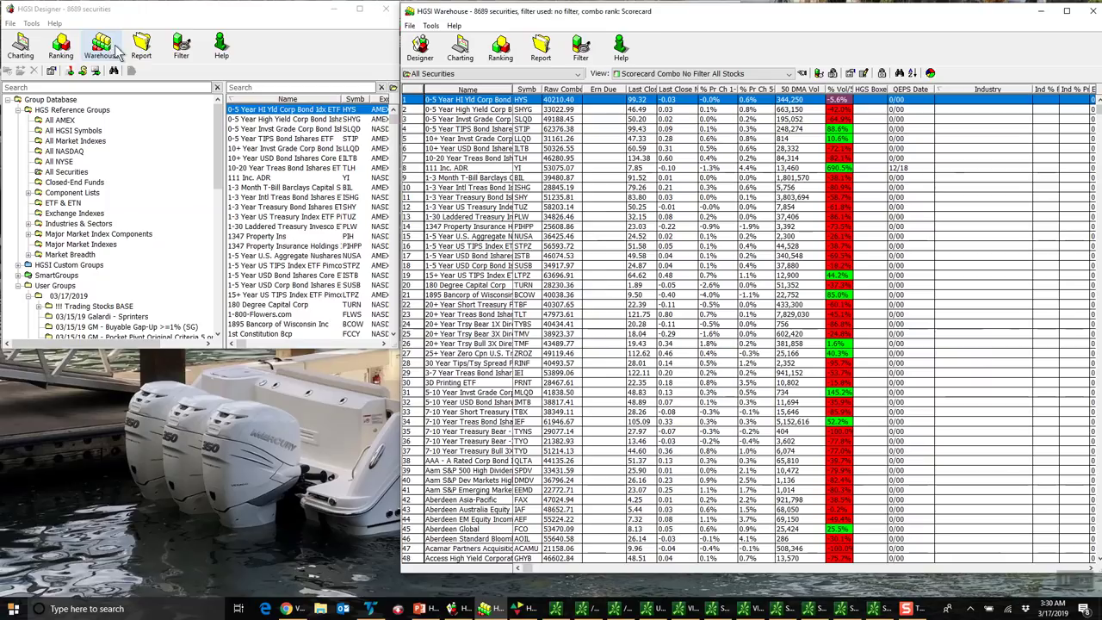
left_click(397, 14)
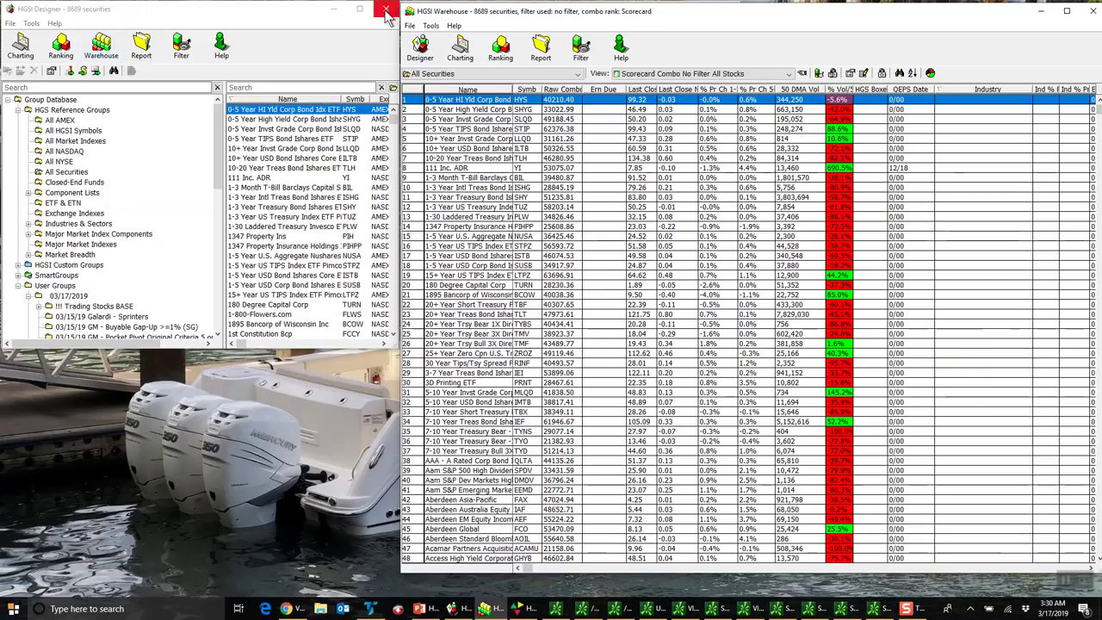
left_click(1064, 13)
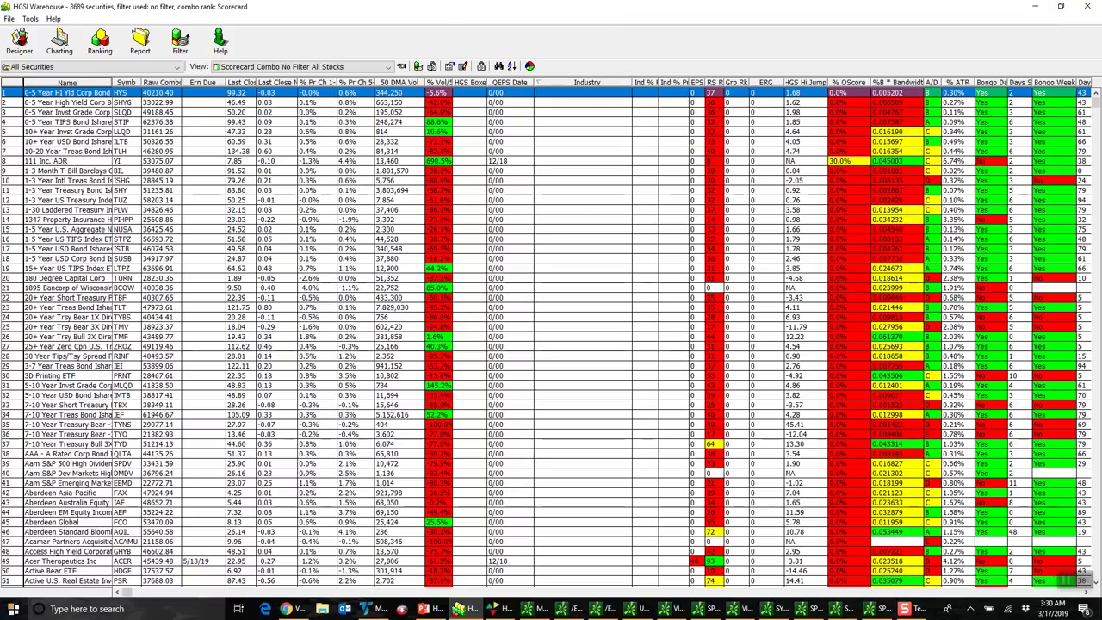
Step: Apply the 1.Scorecard $2.5 250K JAS BUY within 1 Day No ETFs view and sort the stocks by raw combo rank, highest first
left_click(263, 68)
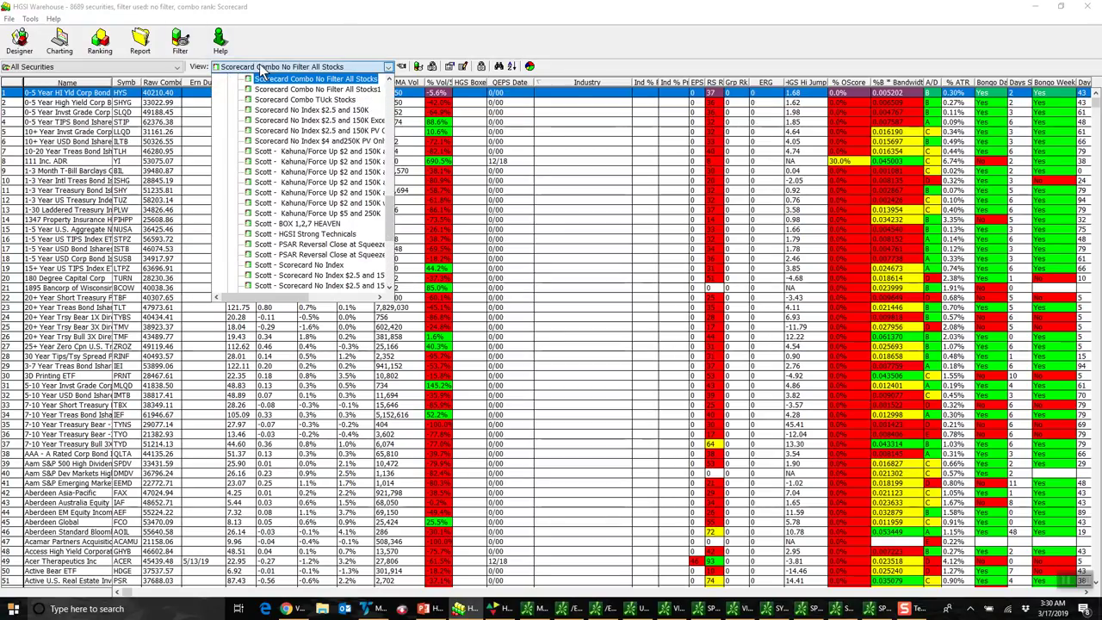
scroll(287, 164, "up", 8)
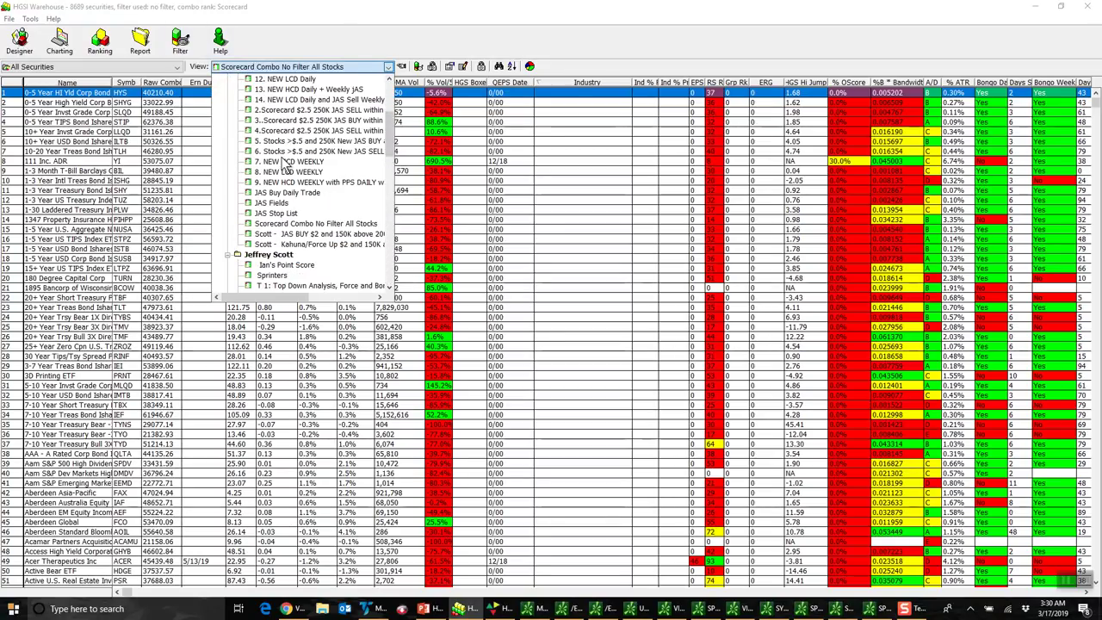
scroll(284, 164, "up", 3)
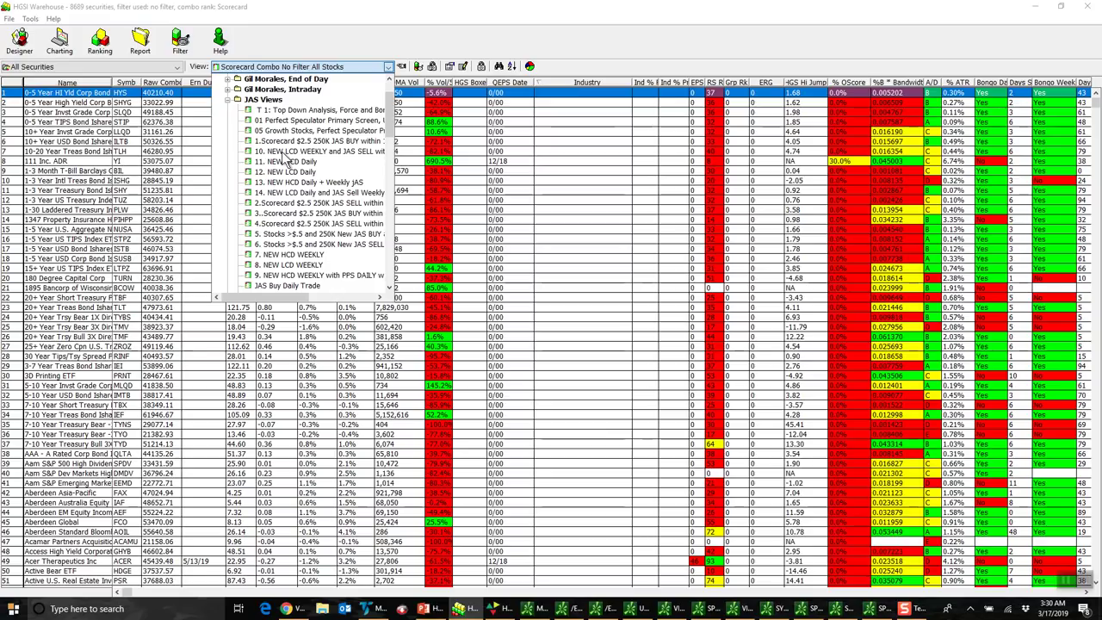
left_click(284, 143)
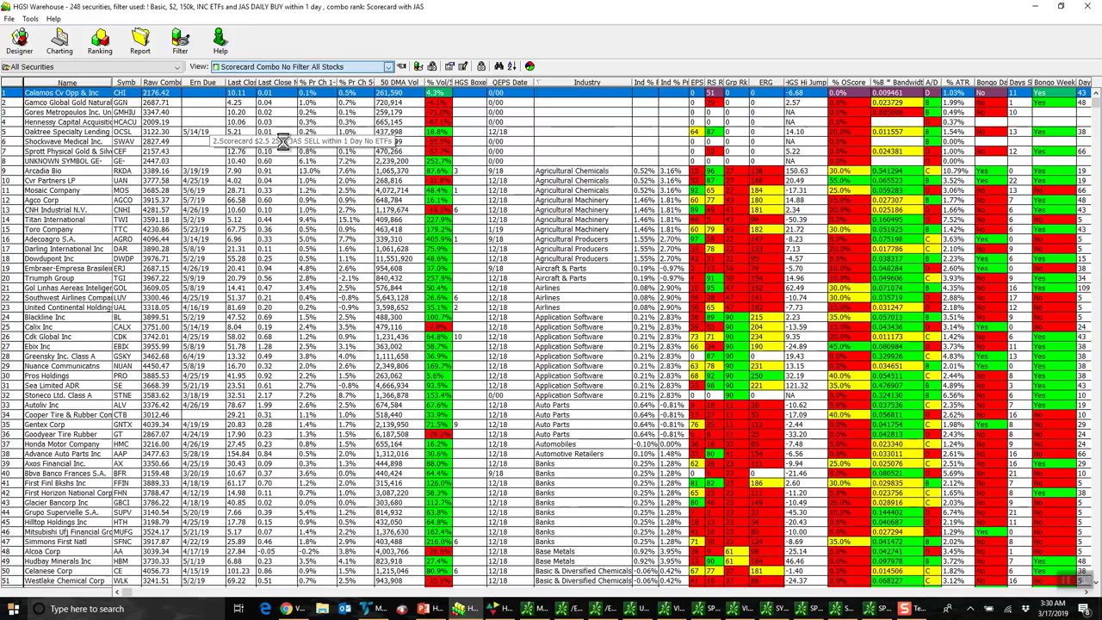
left_click(389, 67)
left_click(391, 50)
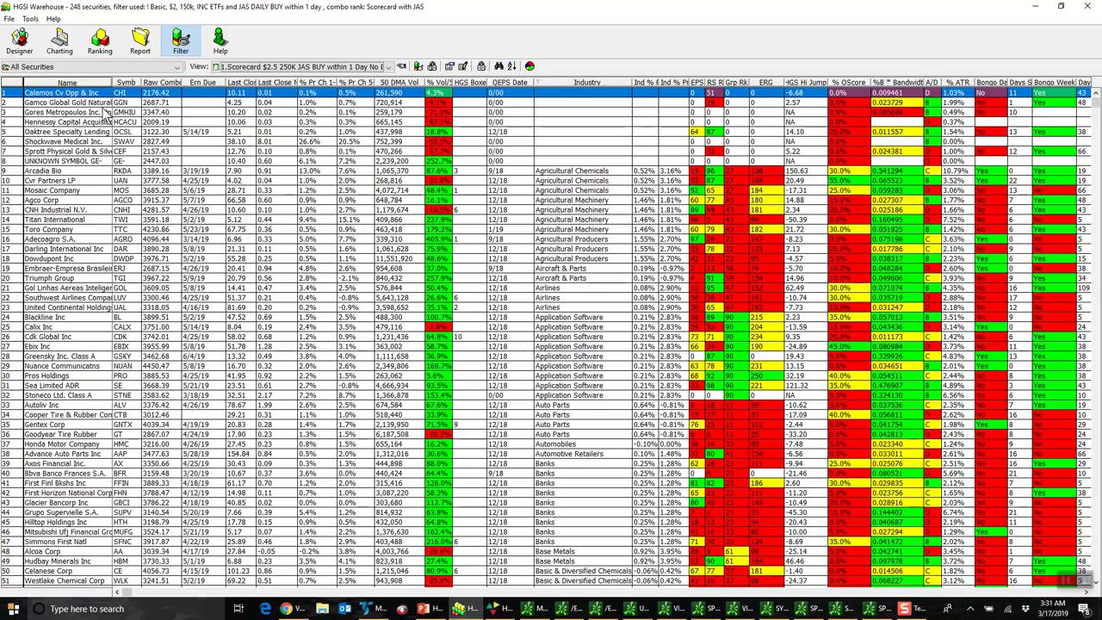
left_click(167, 83)
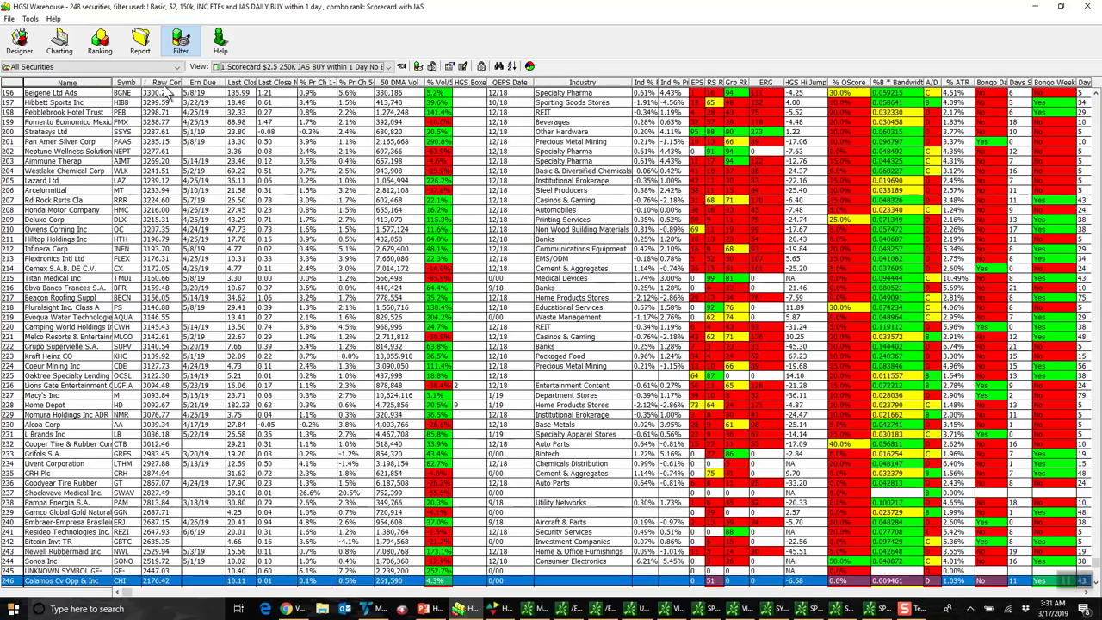
key("ctrl+Home")
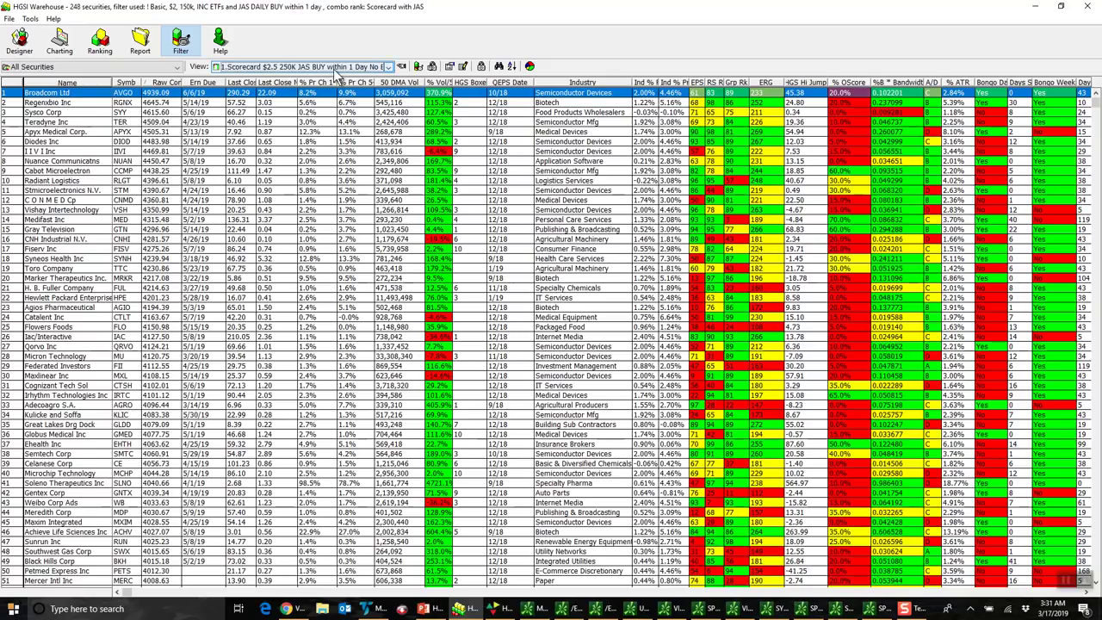
Step: Screen all securities with the 2.Scorecard JAS SELL within 1 Day view, followed by the 3..Scorecard JAS BUY within 1 Day WKLY BUY view
left_click(335, 68)
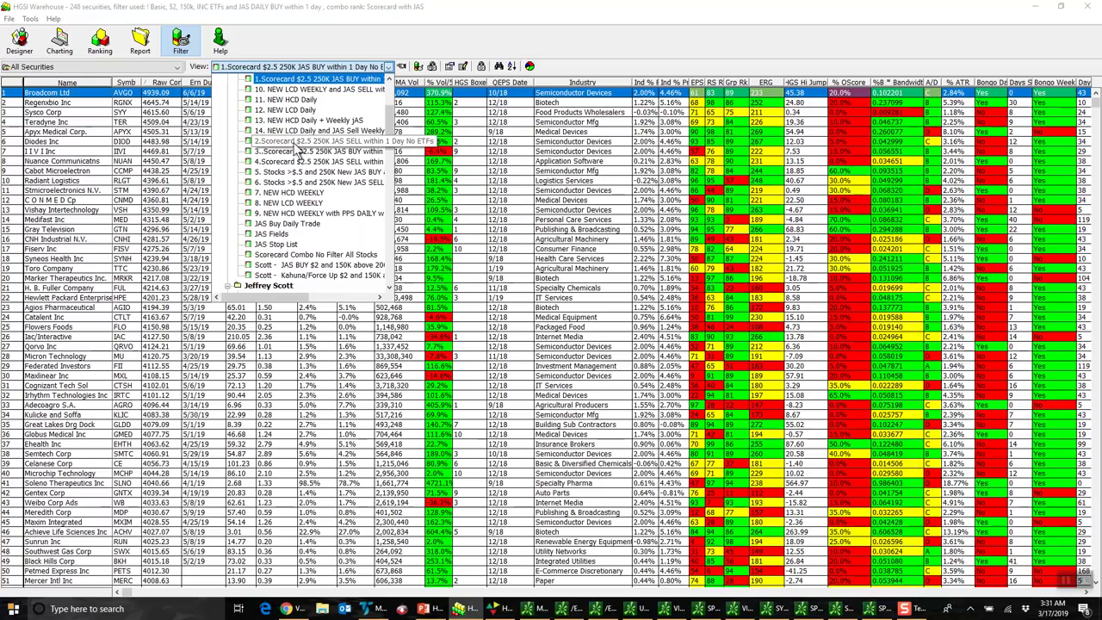
left_click(295, 143)
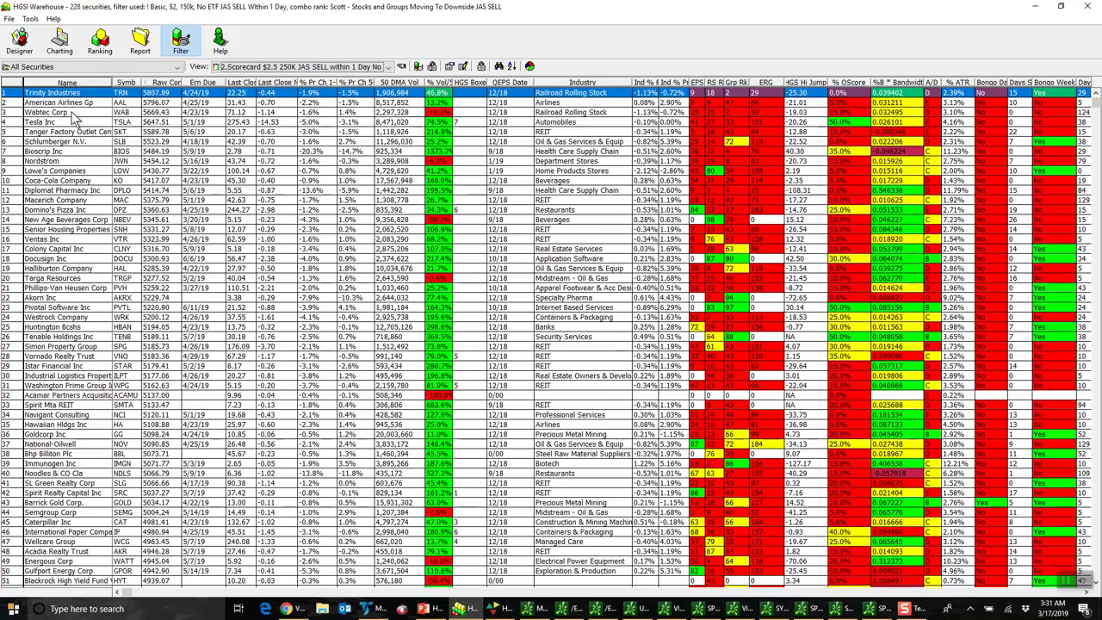
left_click(316, 68)
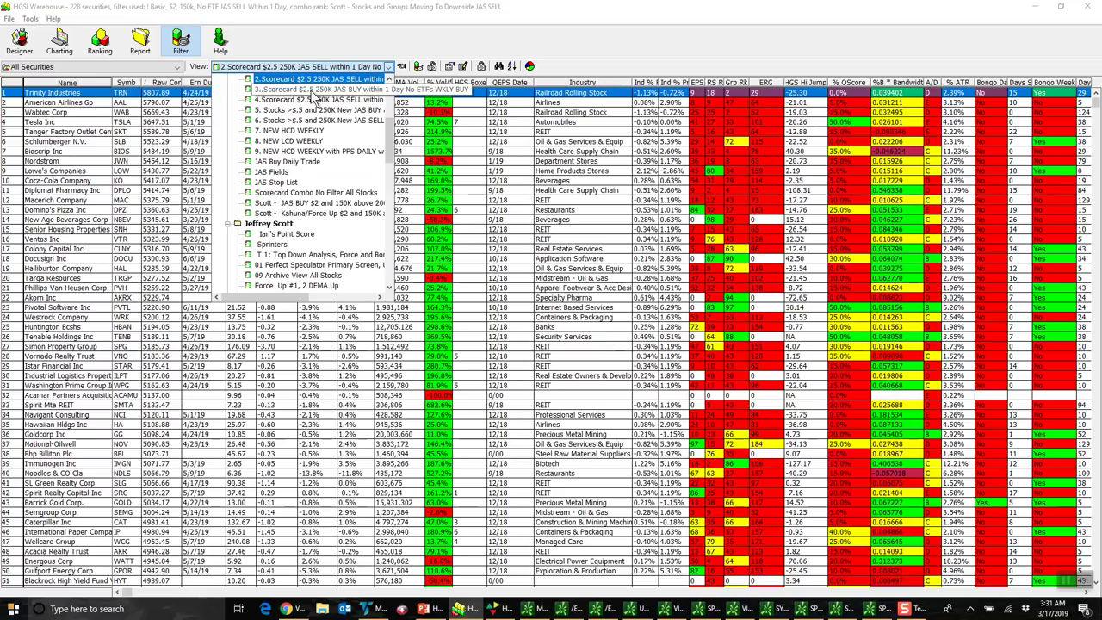
left_click(312, 90)
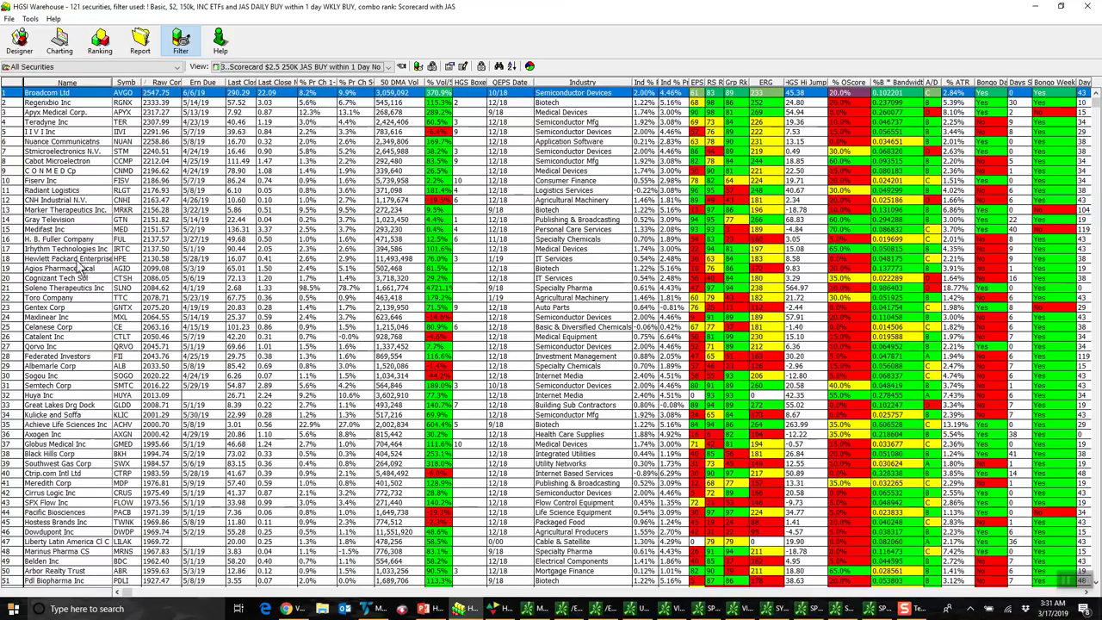
Step: Open Gray Television's weekly chart from the filtered list and switch it to the daily period
double_click(53, 219)
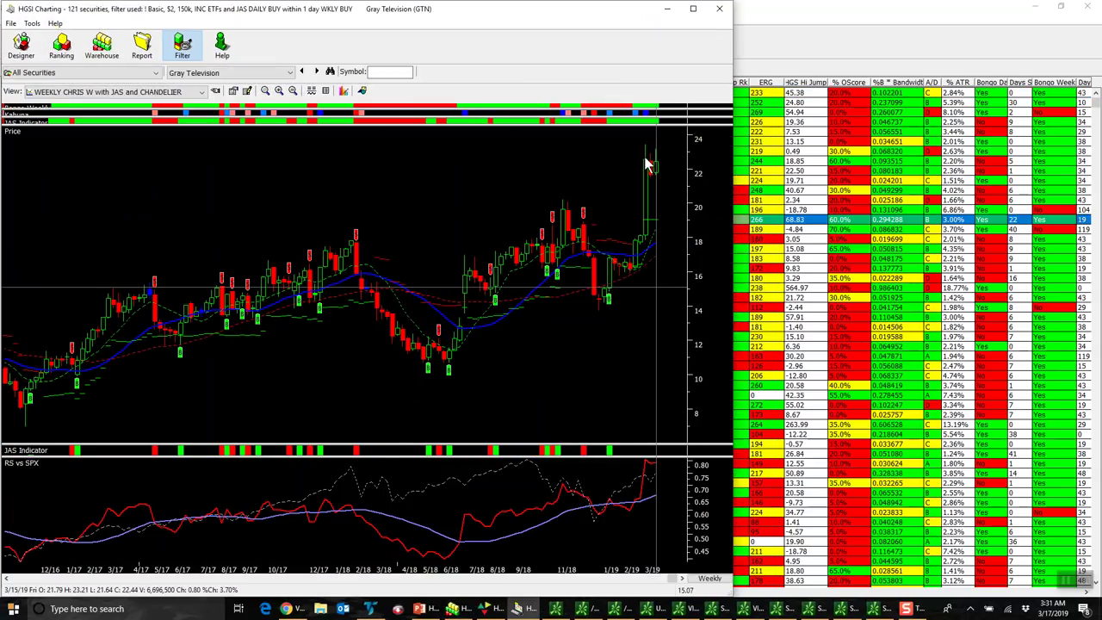
left_click(711, 579)
left_click(711, 514)
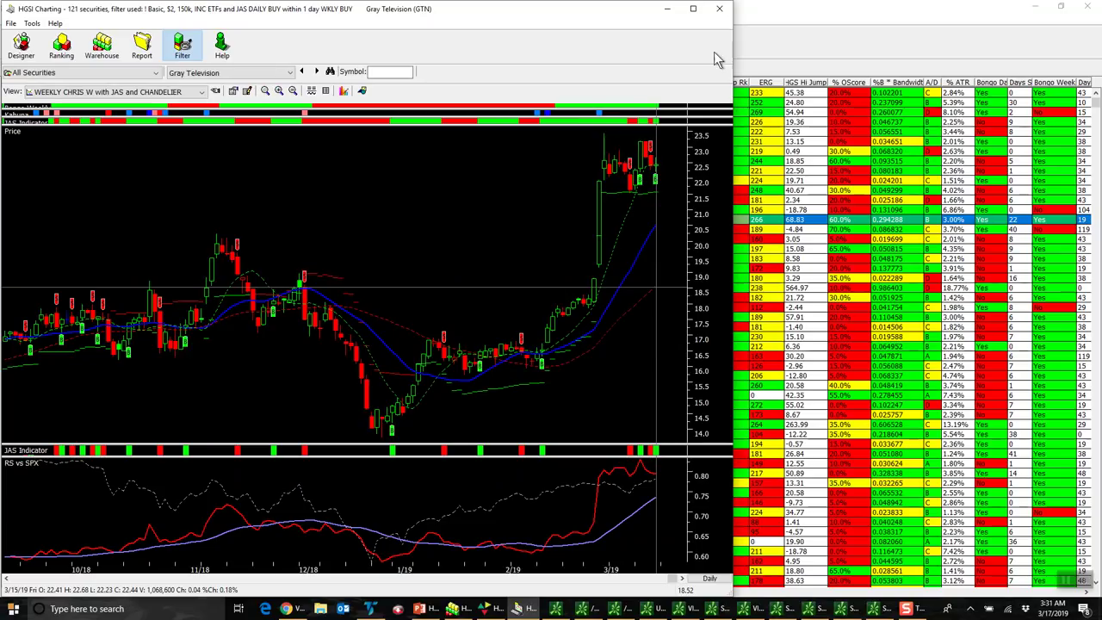
Step: Review Qorvo Inc's daily and weekly charts, and return to the Warehouse list
left_click(211, 77)
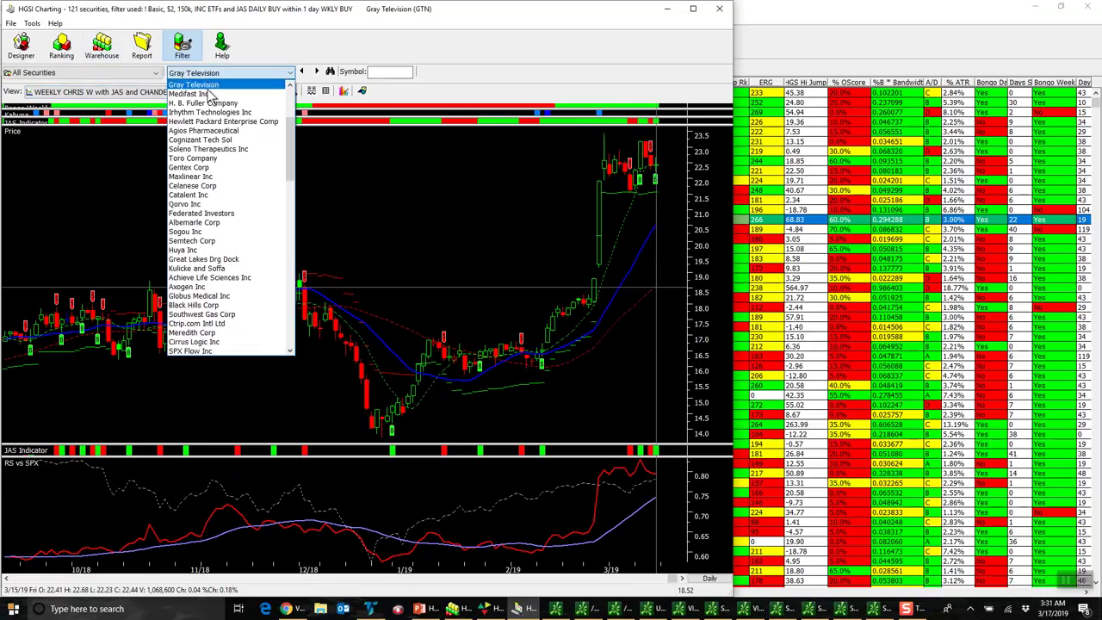
left_click(202, 205)
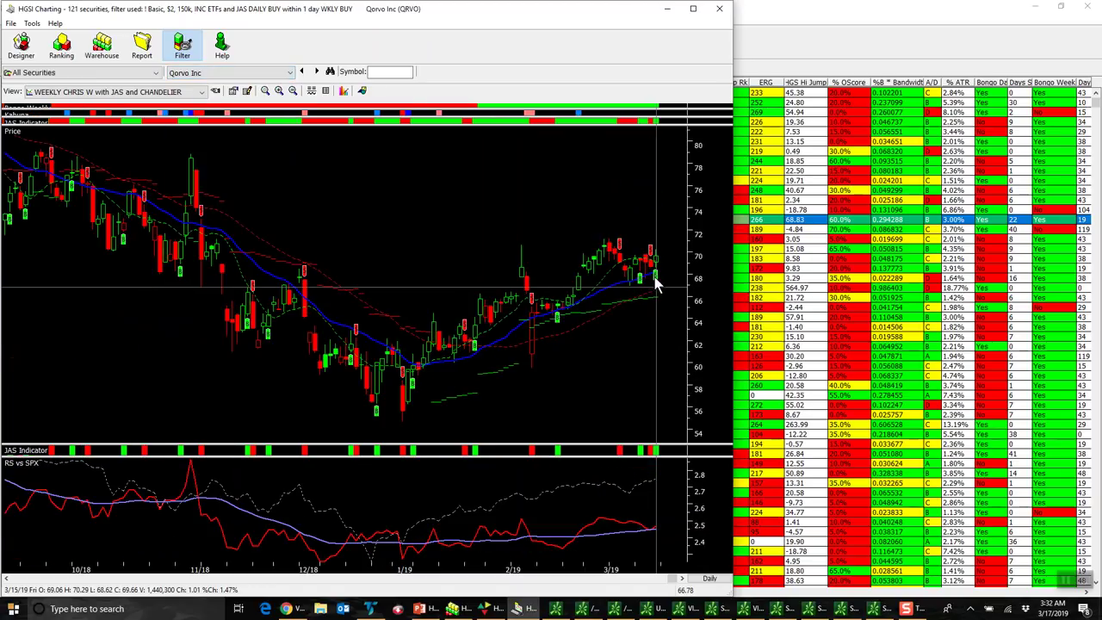
left_click(715, 578)
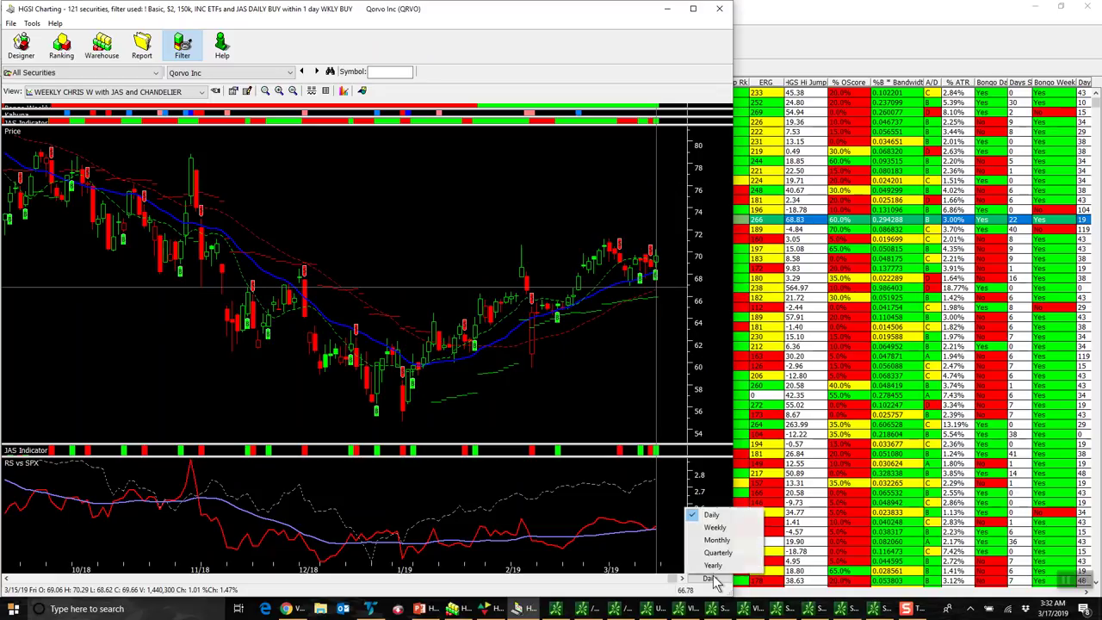
left_click(715, 527)
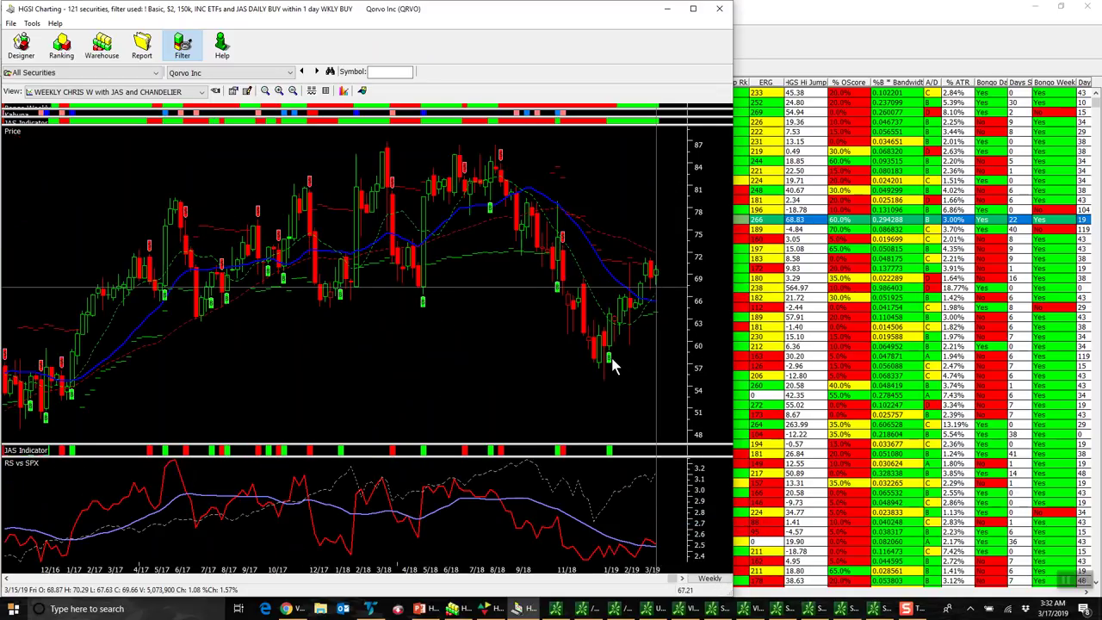
left_click(719, 9)
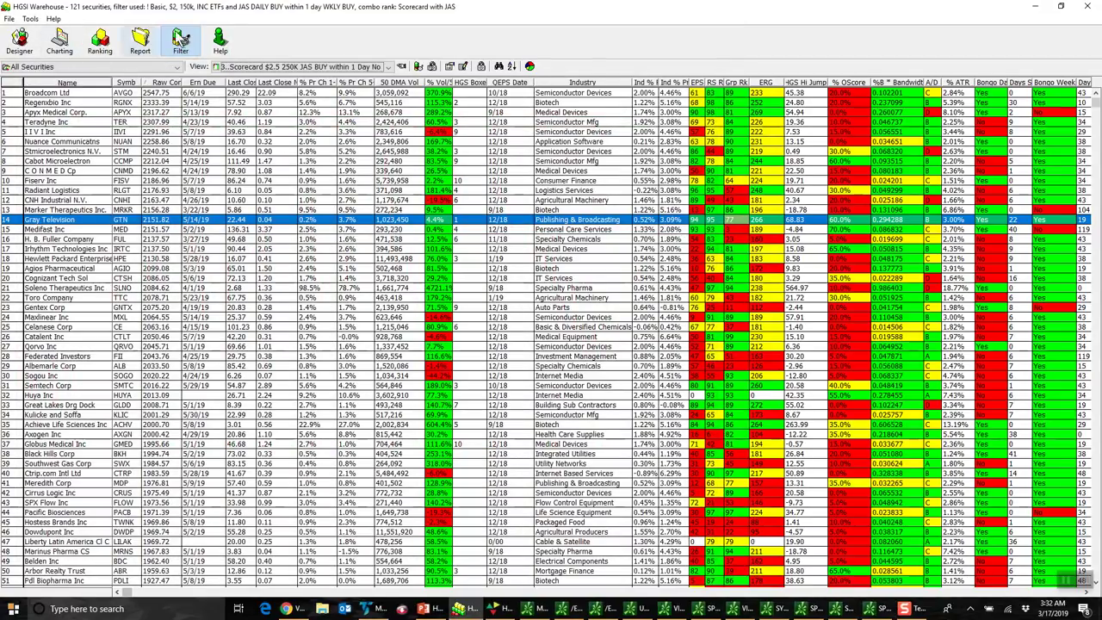
Step: Apply the 4.Scorecard $2.5 250K JAS SELL within 1 Day No ETFs JAS WEEKLY SELL view and review American Airlines' weekly and daily charts
left_click(285, 68)
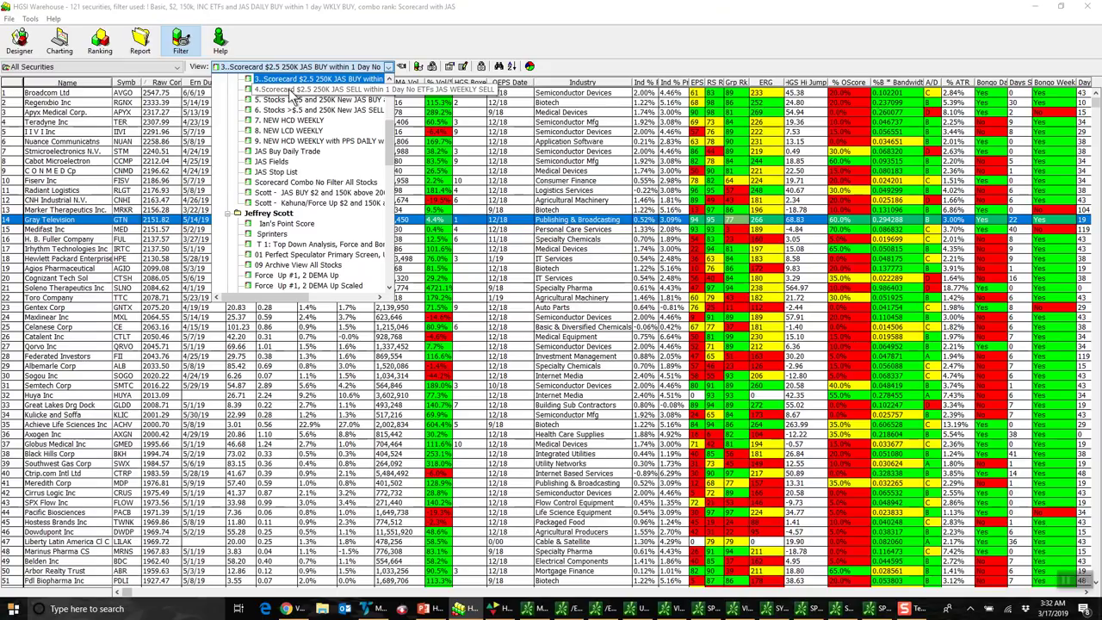
left_click(293, 90)
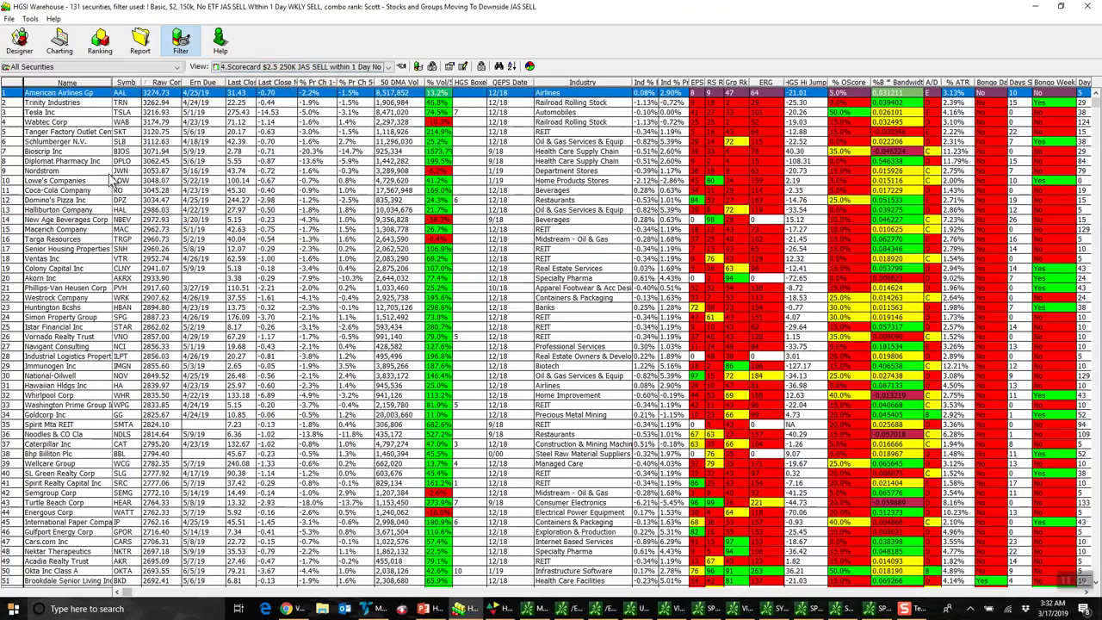
double_click(67, 93)
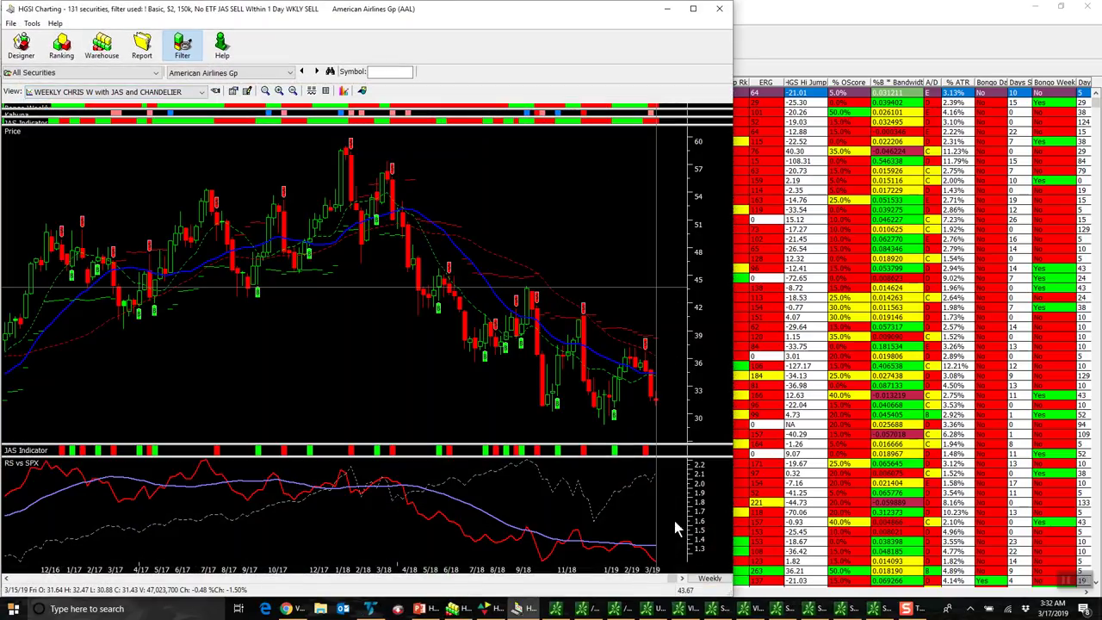
left_click(711, 581)
left_click(710, 515)
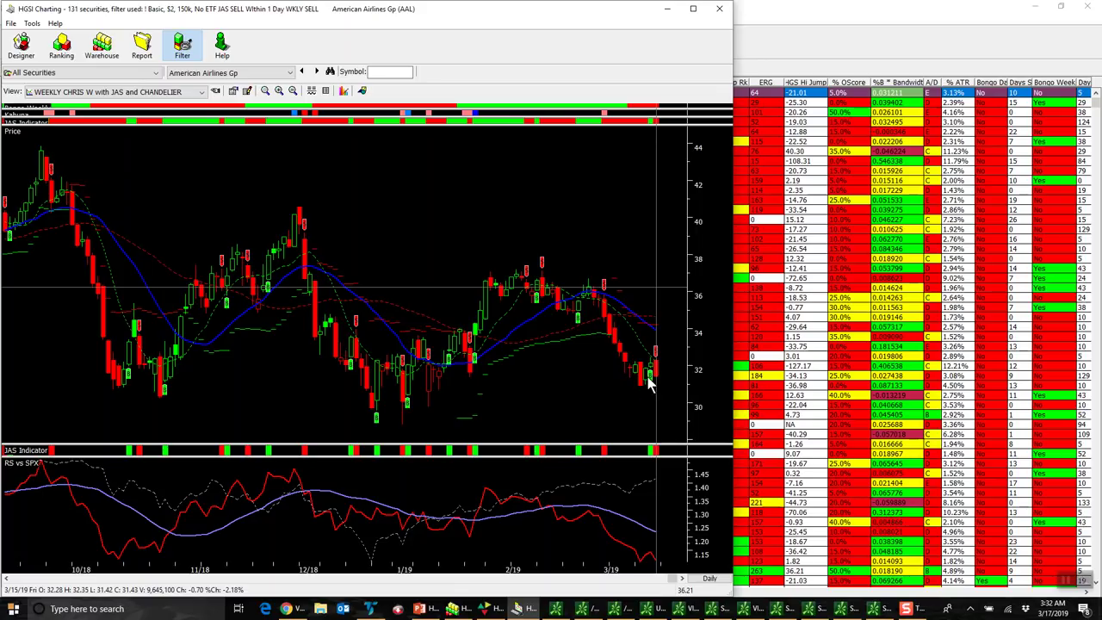
left_click(719, 8)
Step: Apply the 5. Stocks >$.5 and 250K New JAS BUY and CHAND FLIP to BUY view and open the chart of Syneos Health Inc
left_click(337, 69)
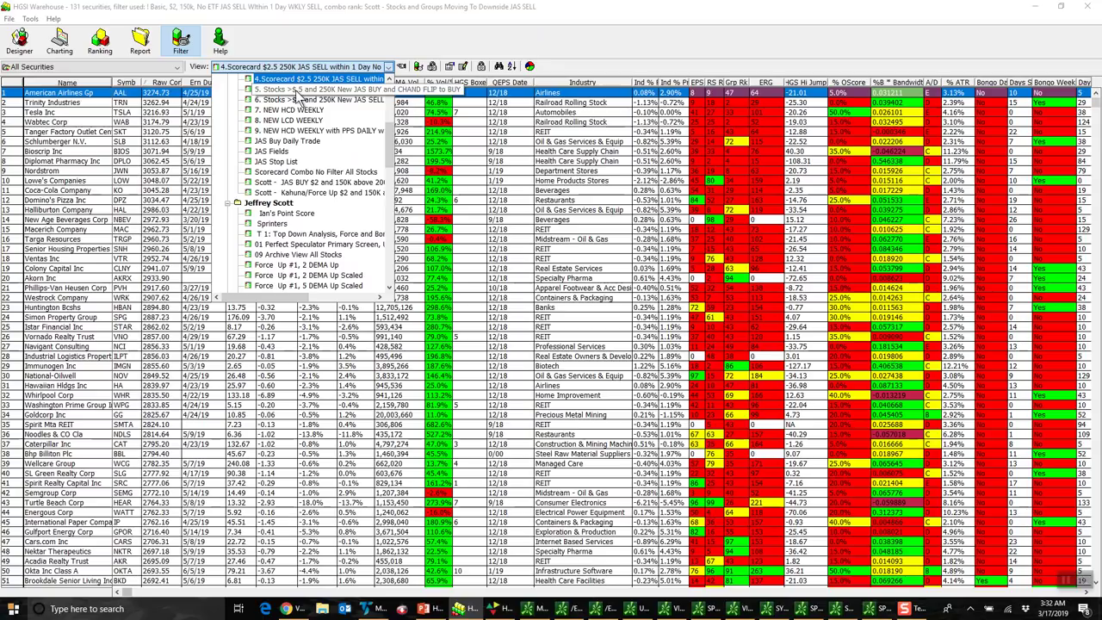
left_click(296, 91)
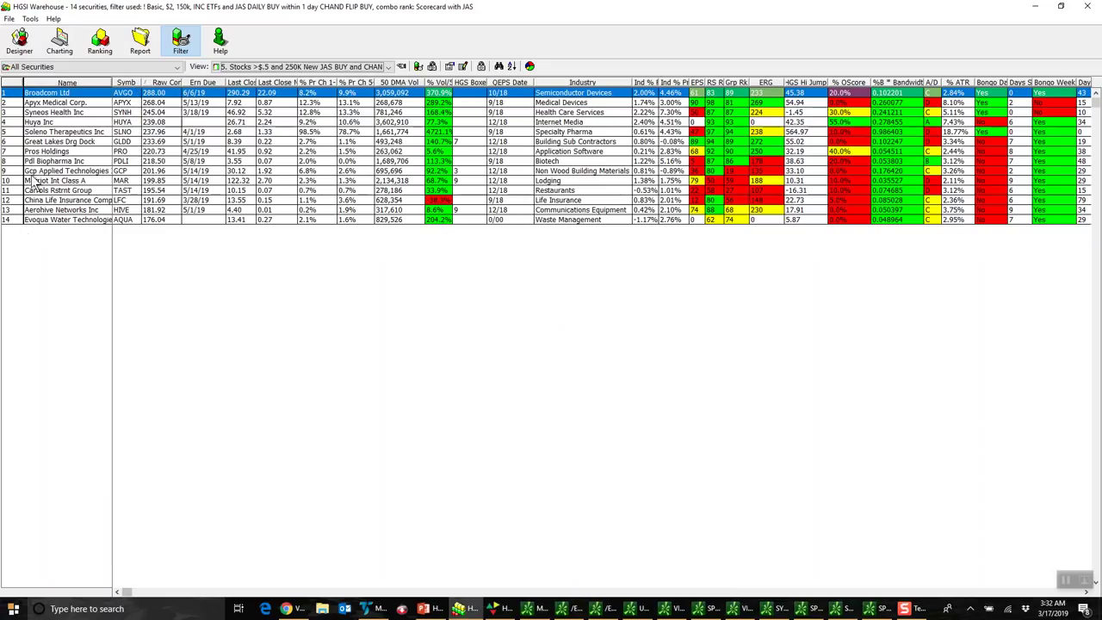
double_click(52, 112)
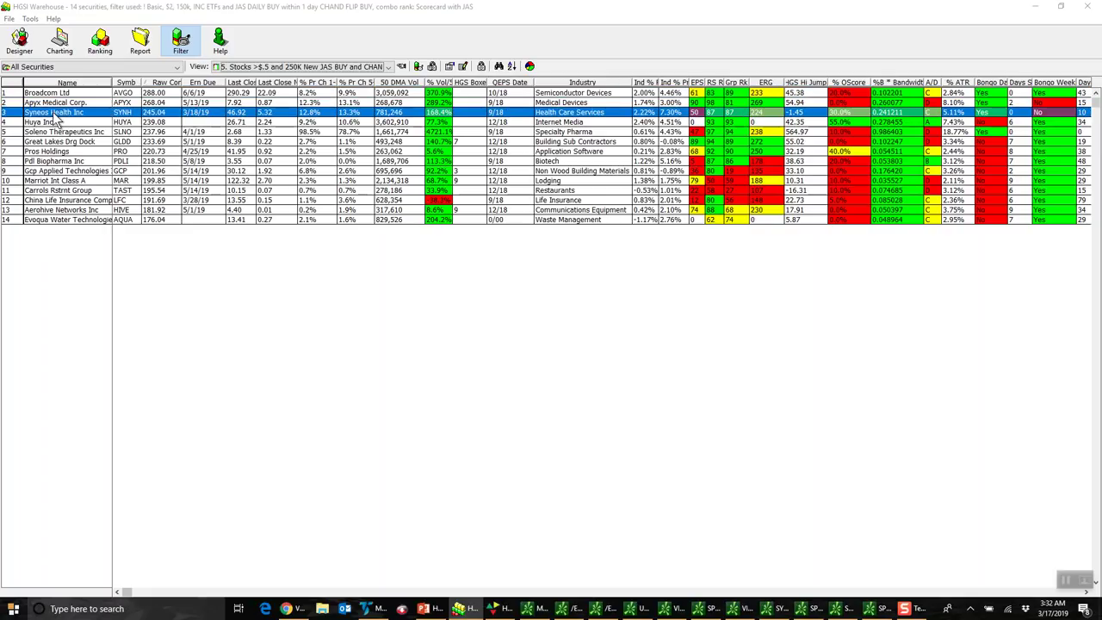